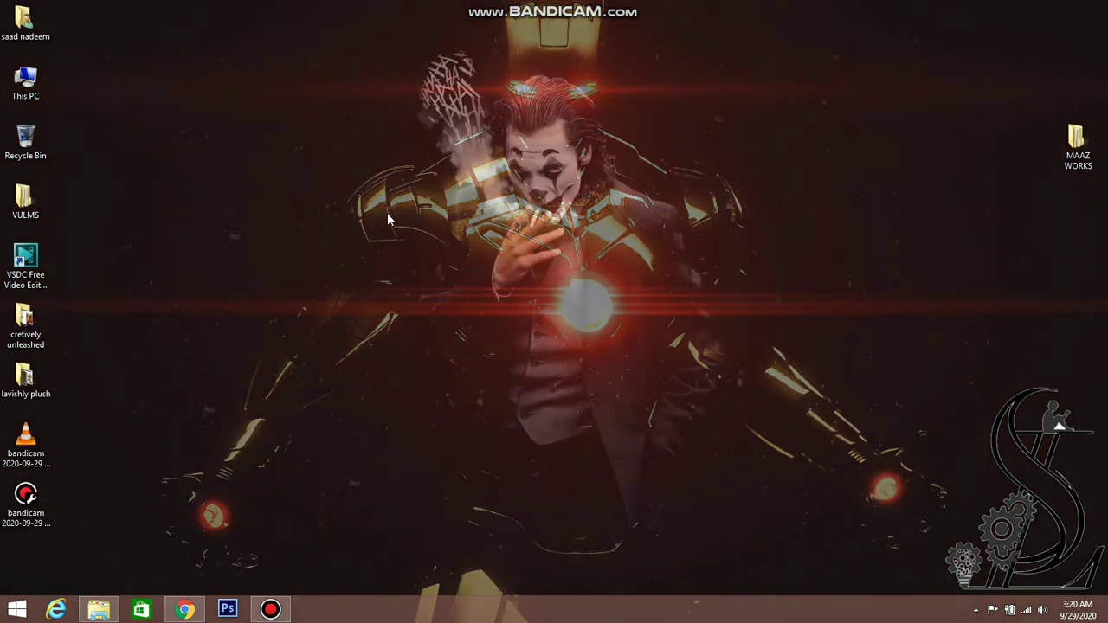
- Switch to Chrome and look over the upper sections of the Lavishly Plush storefront's home page
left_click(184, 609)
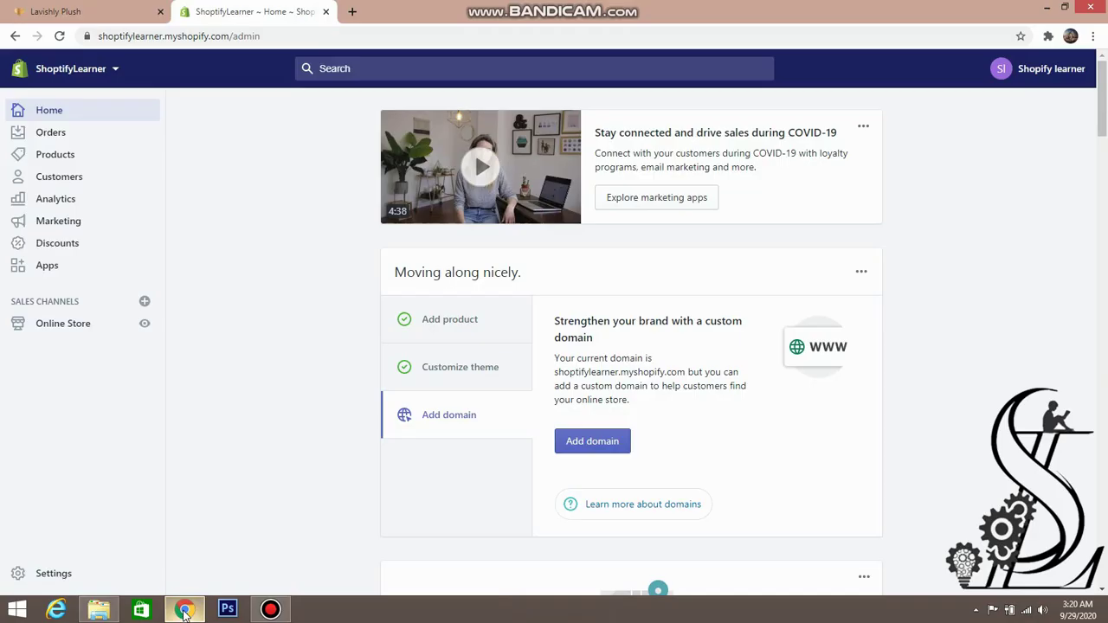
left_click(1046, 7)
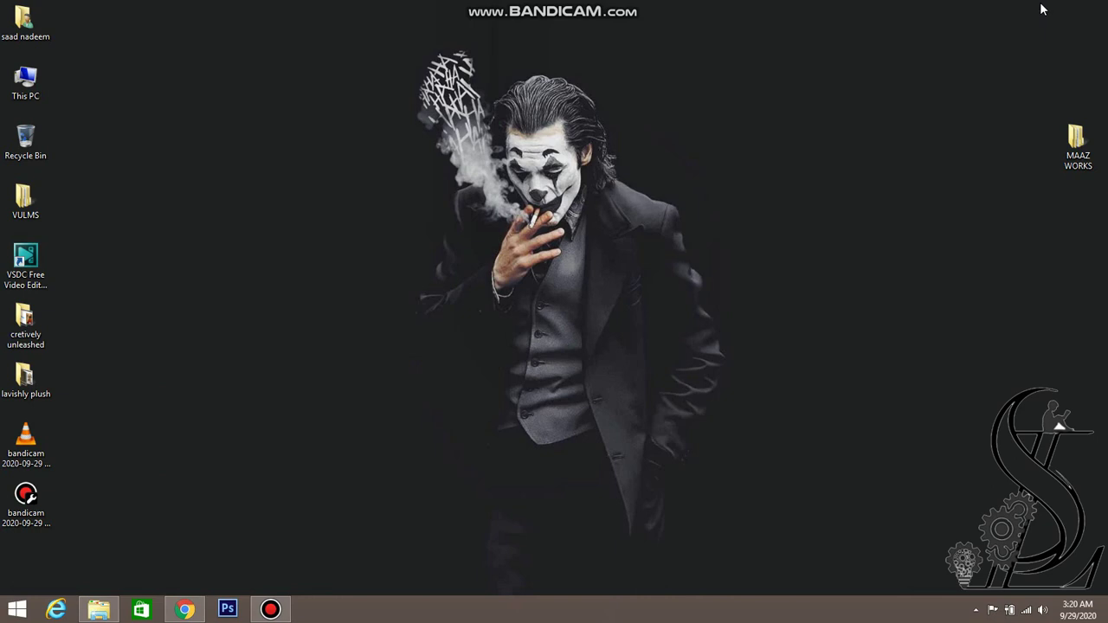
left_click(184, 610)
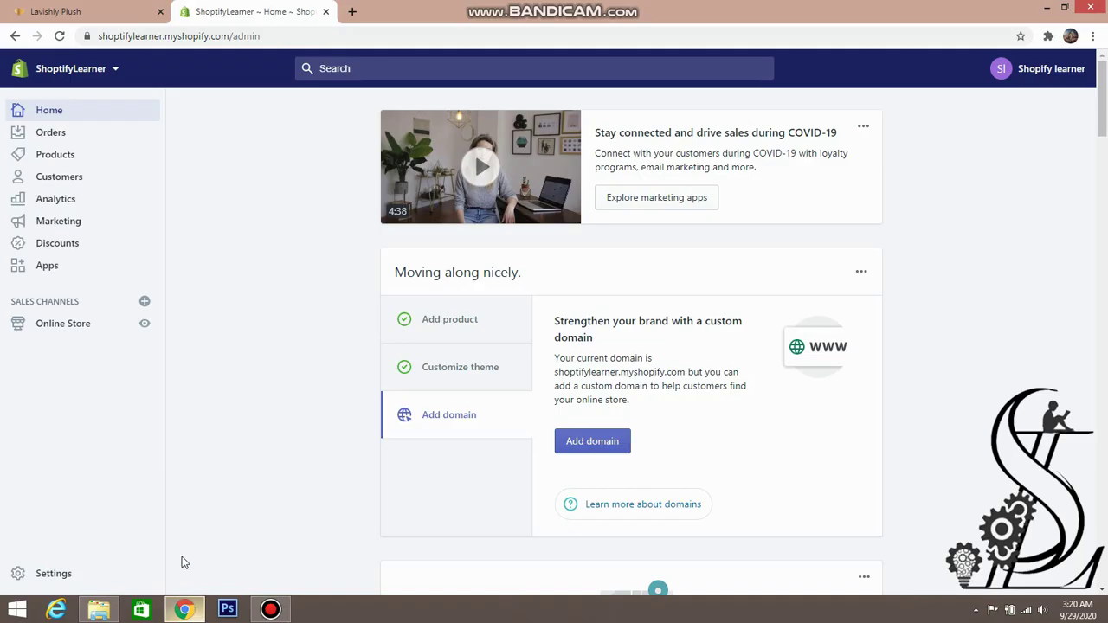
left_click(100, 11)
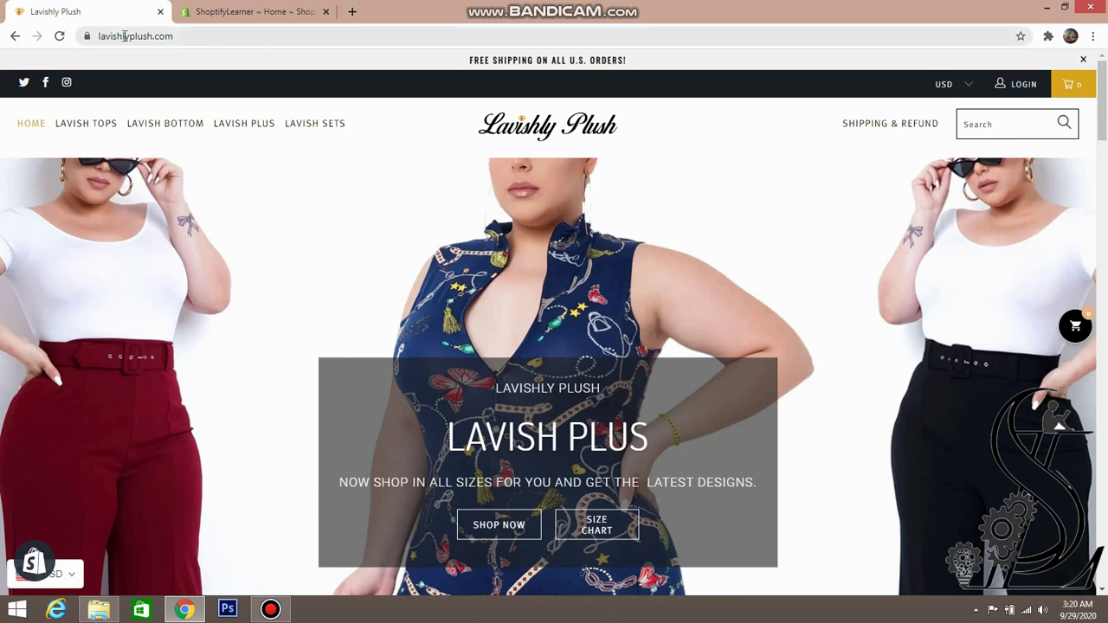
scroll(192, 218, "down", 6)
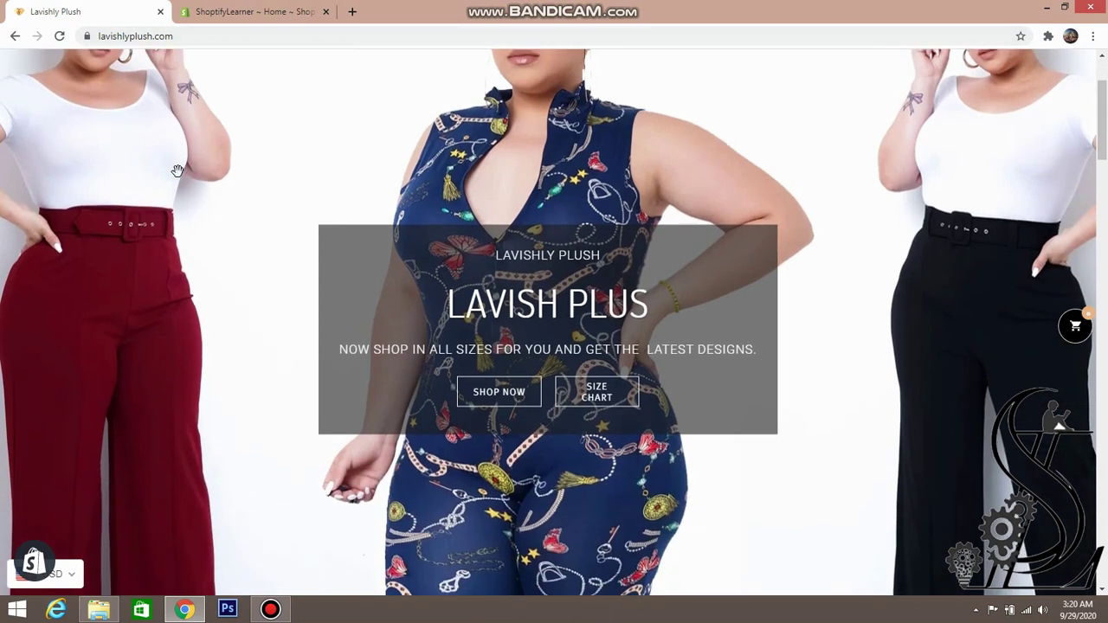
scroll(192, 218, "down", 3)
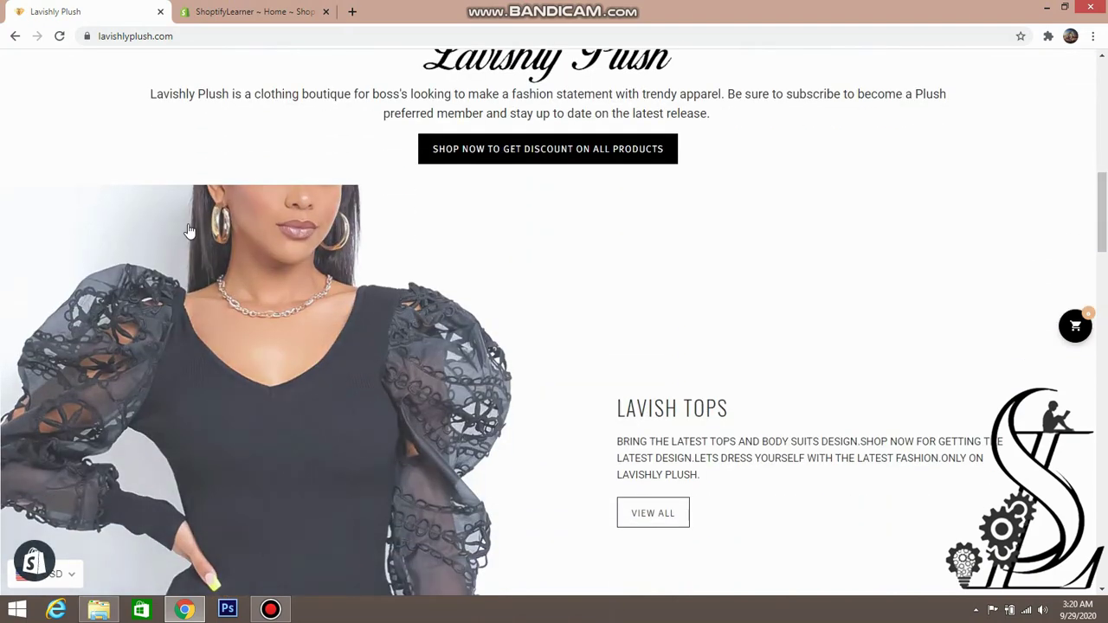
scroll(516, 172, "up", 6)
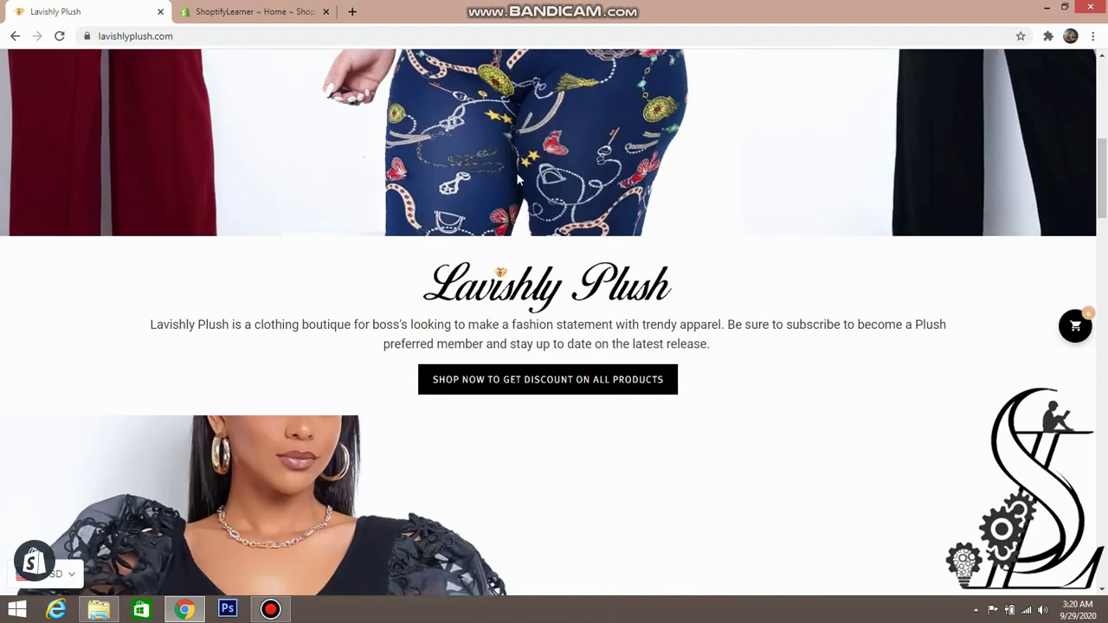
scroll(516, 172, "up", 2)
scroll(516, 172, "down", 6)
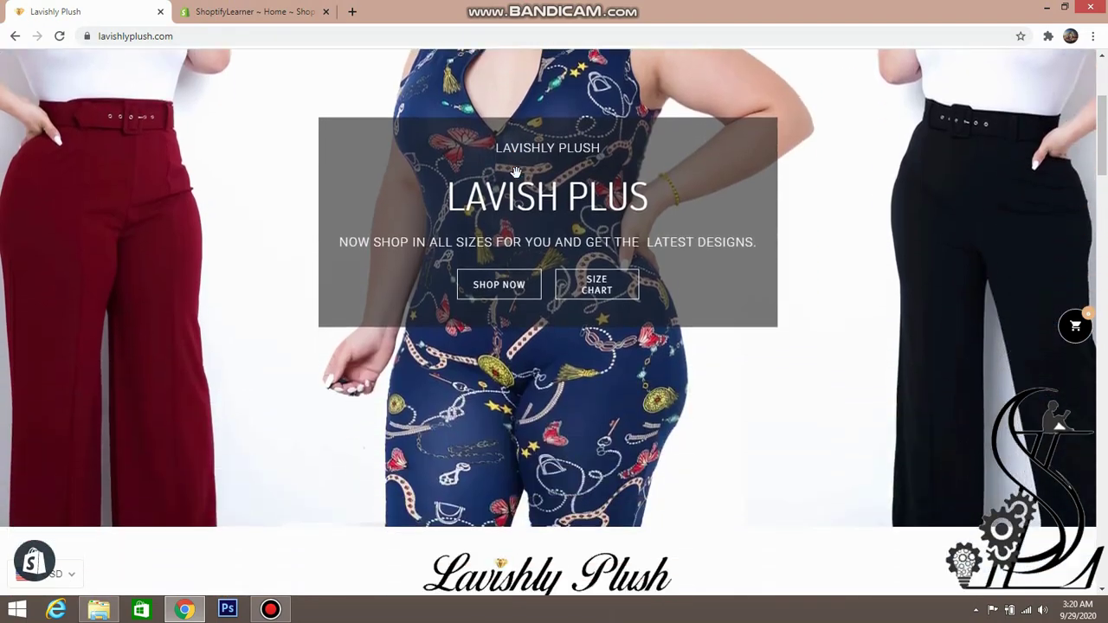
scroll(516, 173, "down", 3)
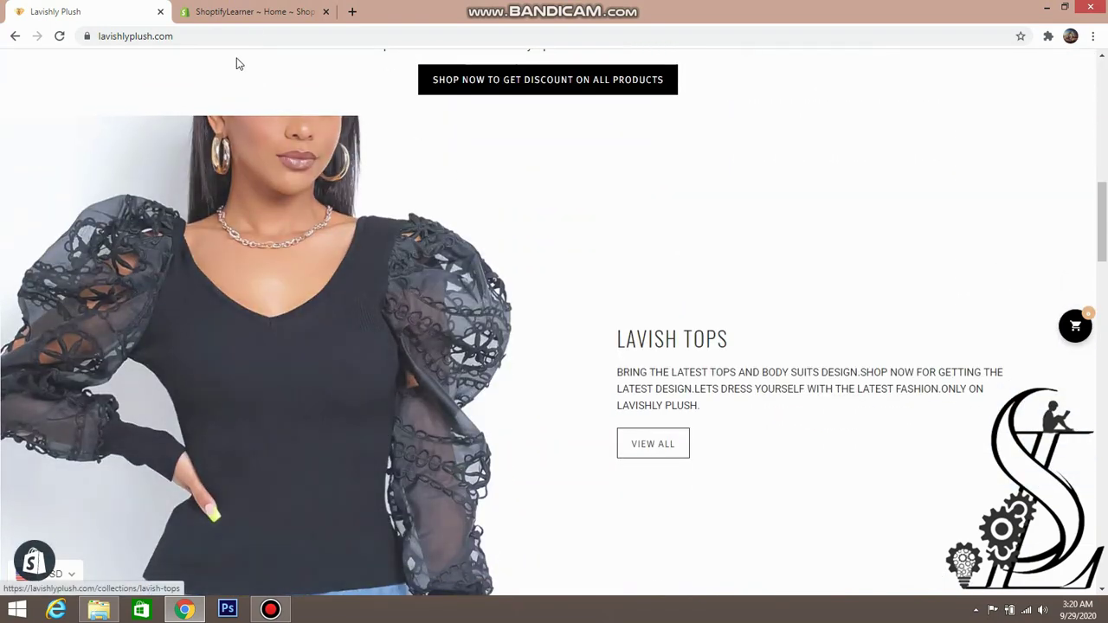
- Open the ShoptifyLearner store's Themes page and bring up its theme library
left_click(271, 15)
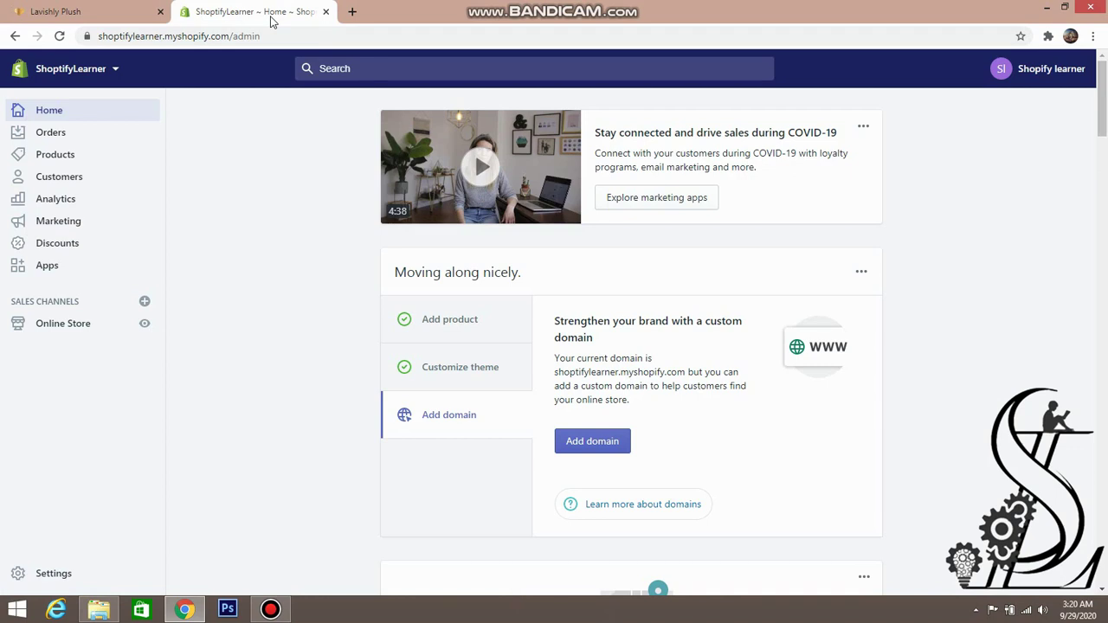
left_click(76, 325)
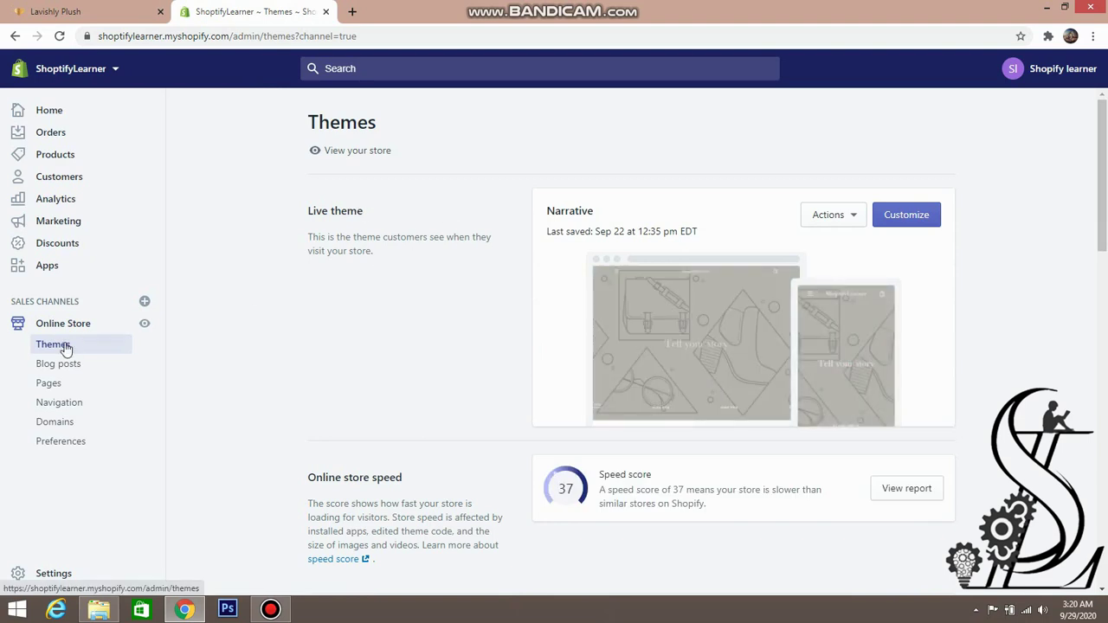
scroll(568, 363, "down", 3)
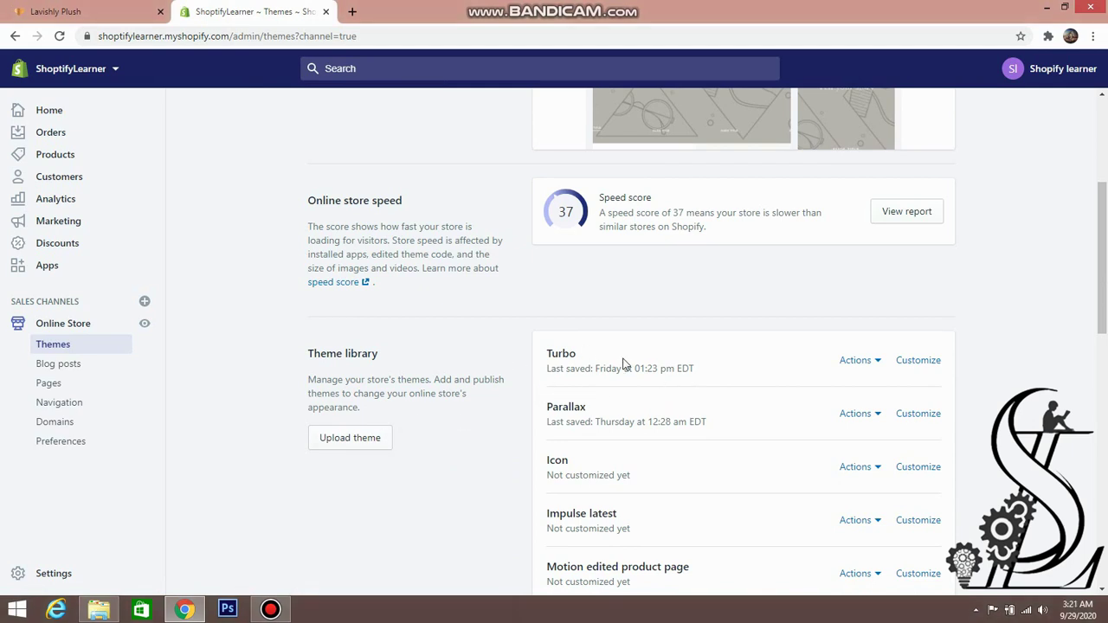
left_click(359, 442)
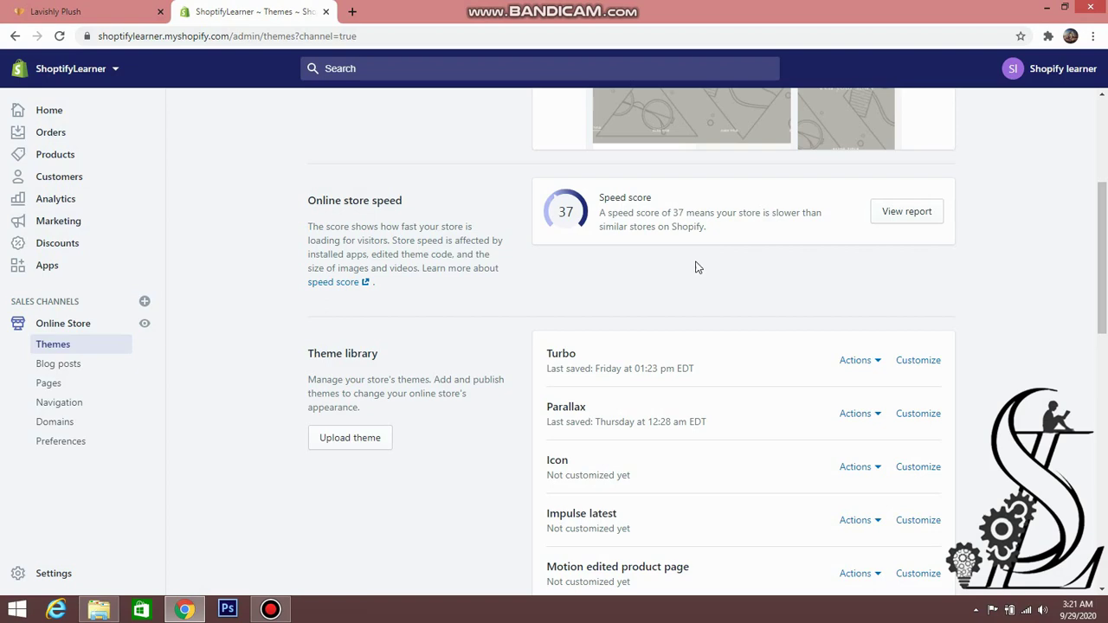
left_click(750, 247)
left_click(356, 439)
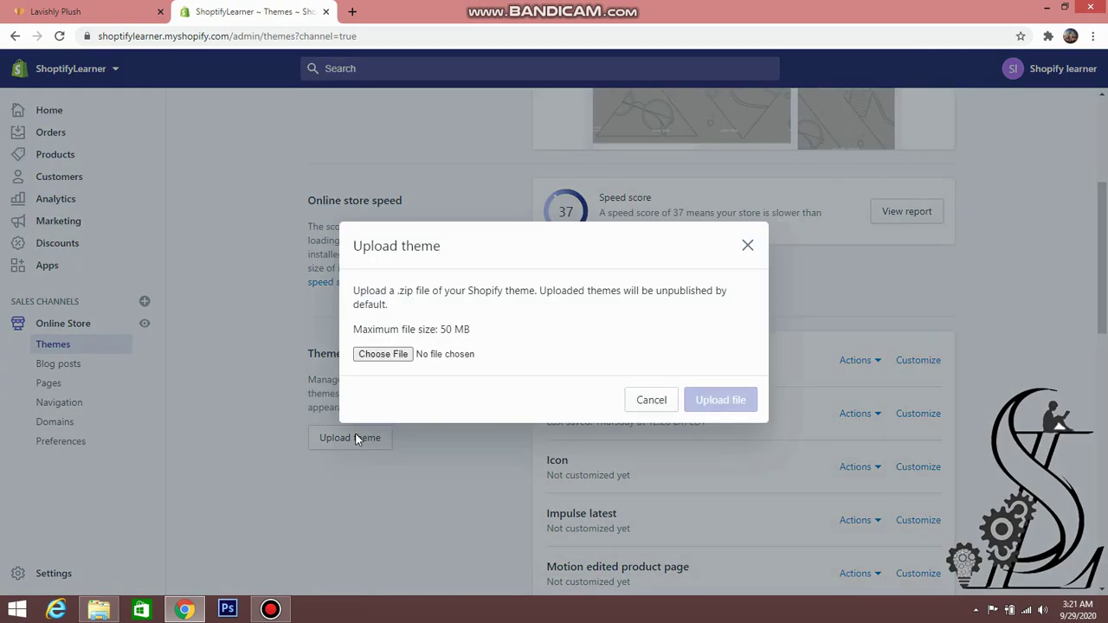
left_click(398, 356)
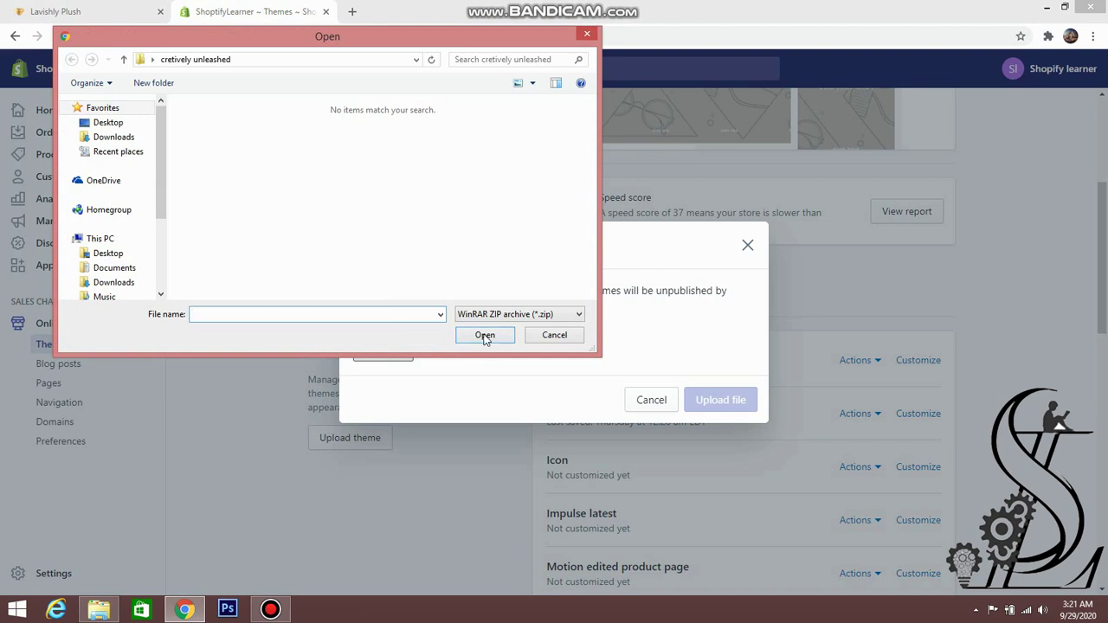
left_click(589, 34)
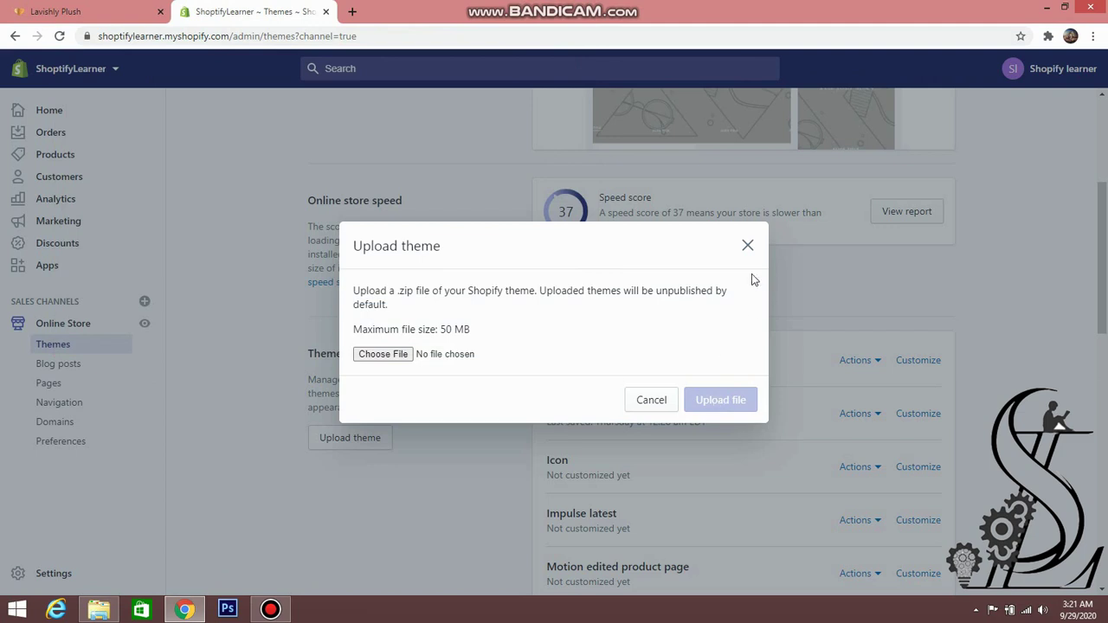
left_click(748, 247)
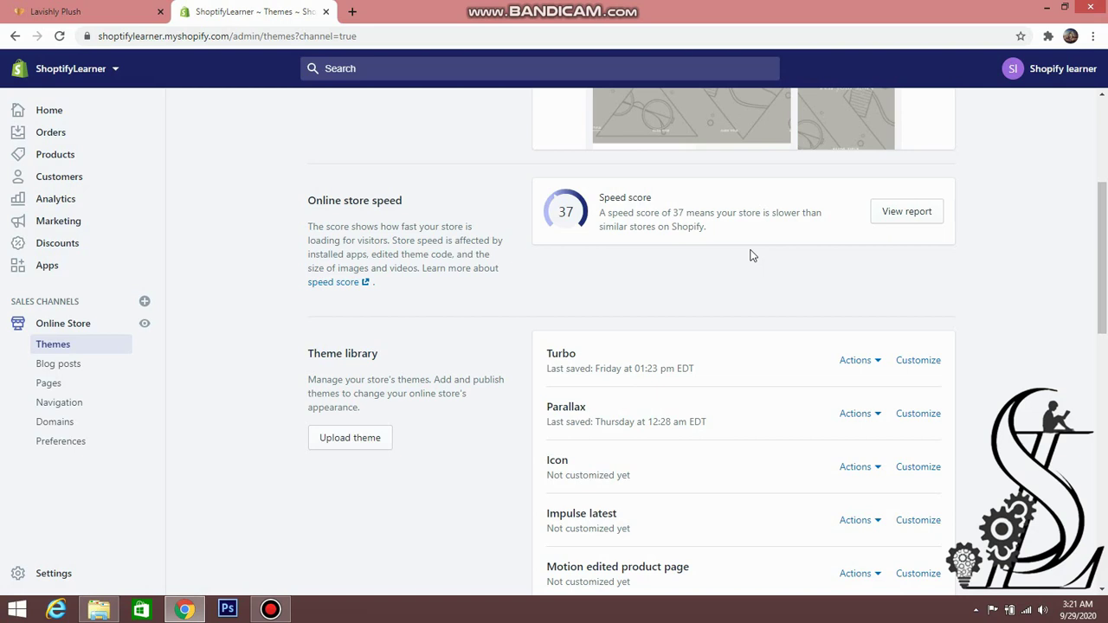
- Open the Turbo theme for customization and compare its home page preview with the Lavishly Plush storefront
left_click(923, 364)
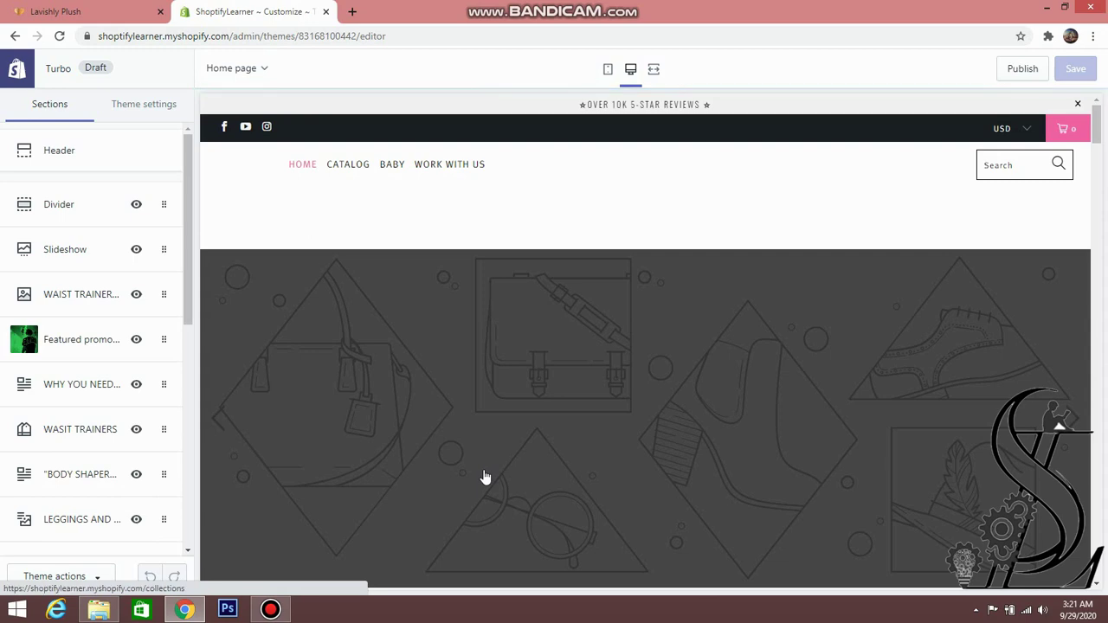
left_click(113, 13)
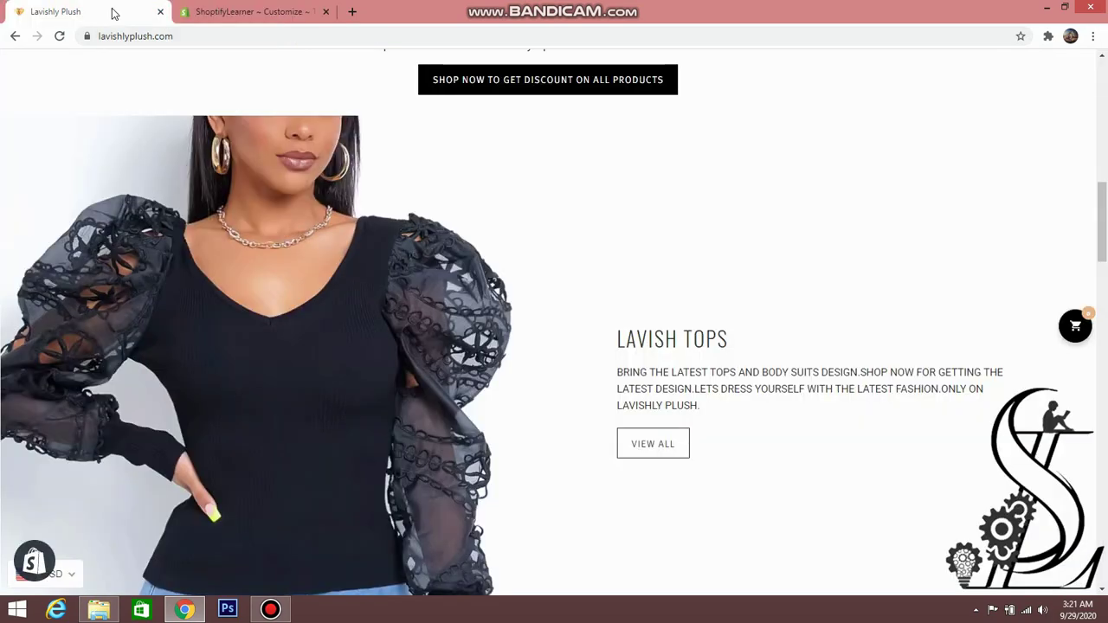
scroll(320, 98, "up", 8)
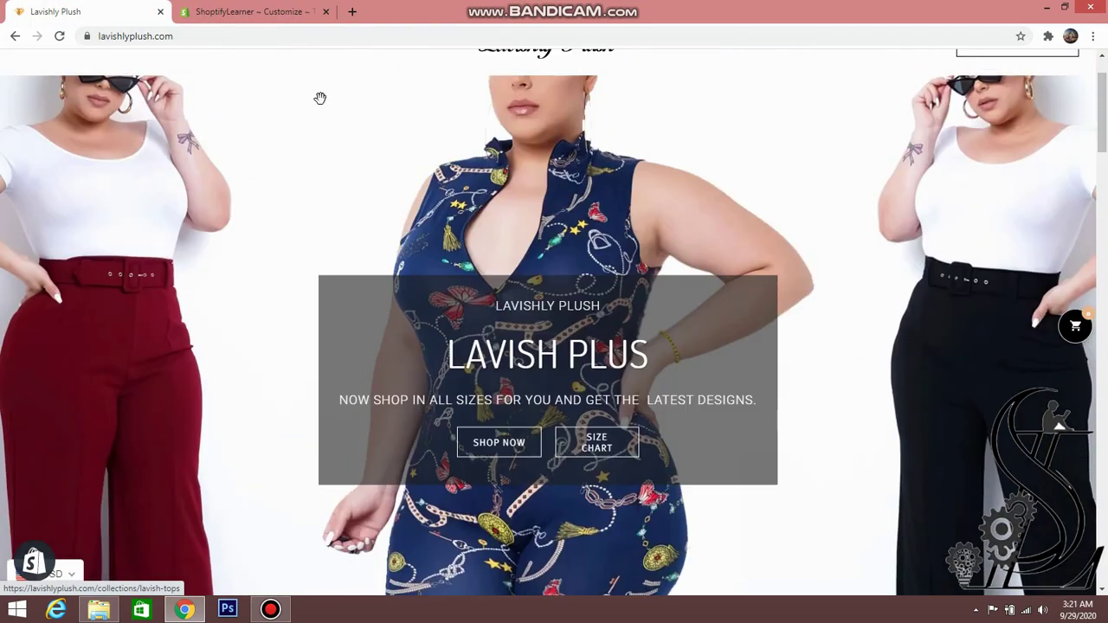
left_click(296, 12)
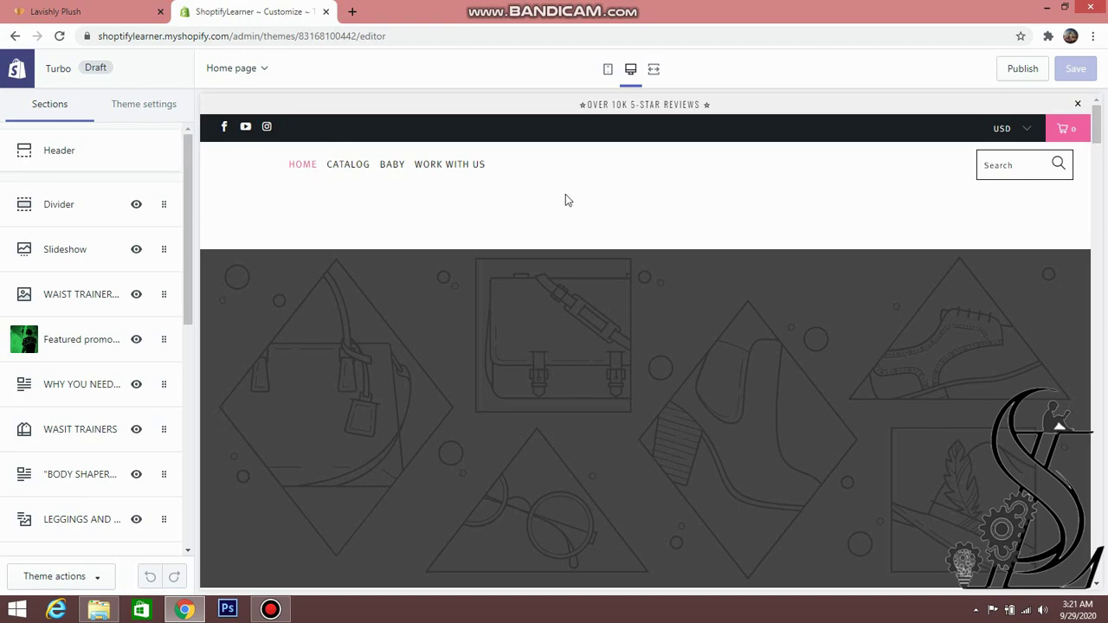
scroll(562, 220, "down", 7)
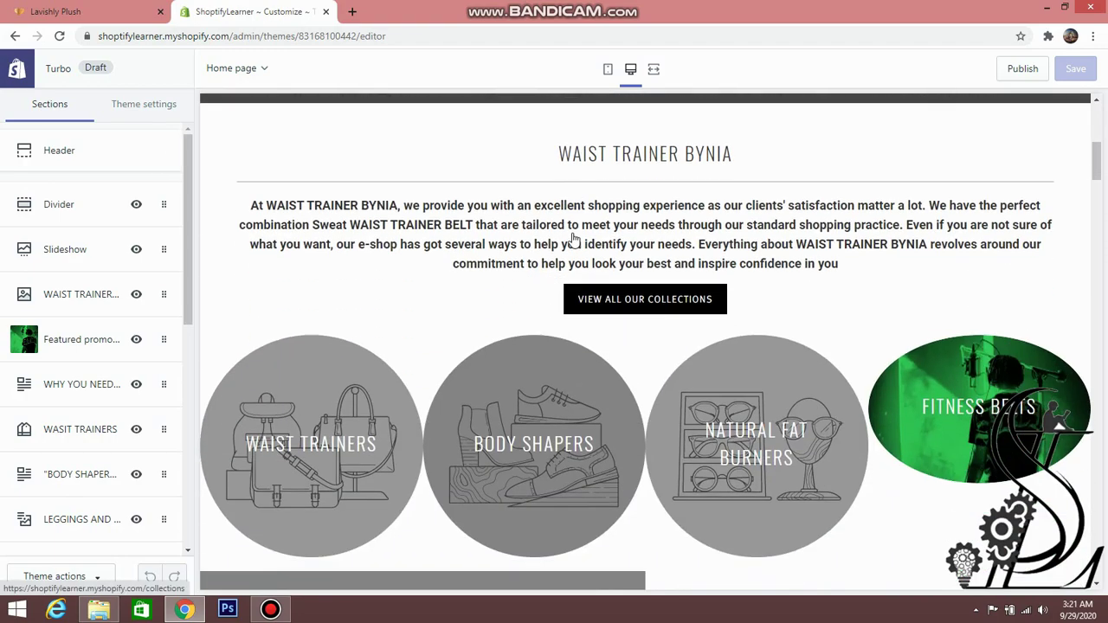
scroll(573, 239, "down", 3)
scroll(566, 240, "up", 7)
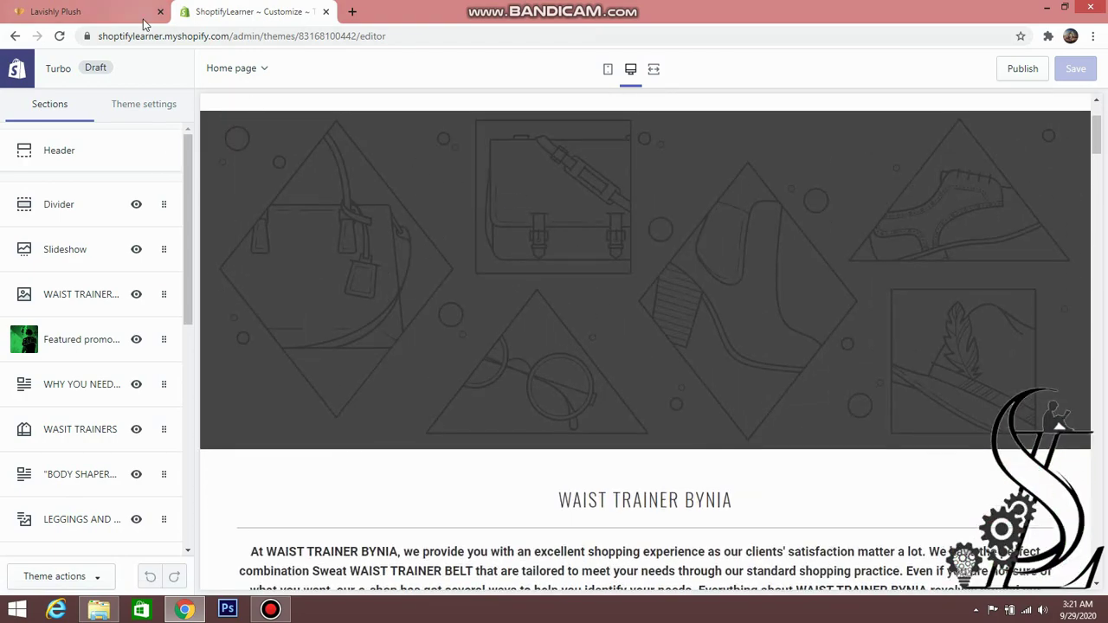
- Examine the Lavishly Plush home page layout from the main banner down to the subscribe form and footer
left_click(104, 13)
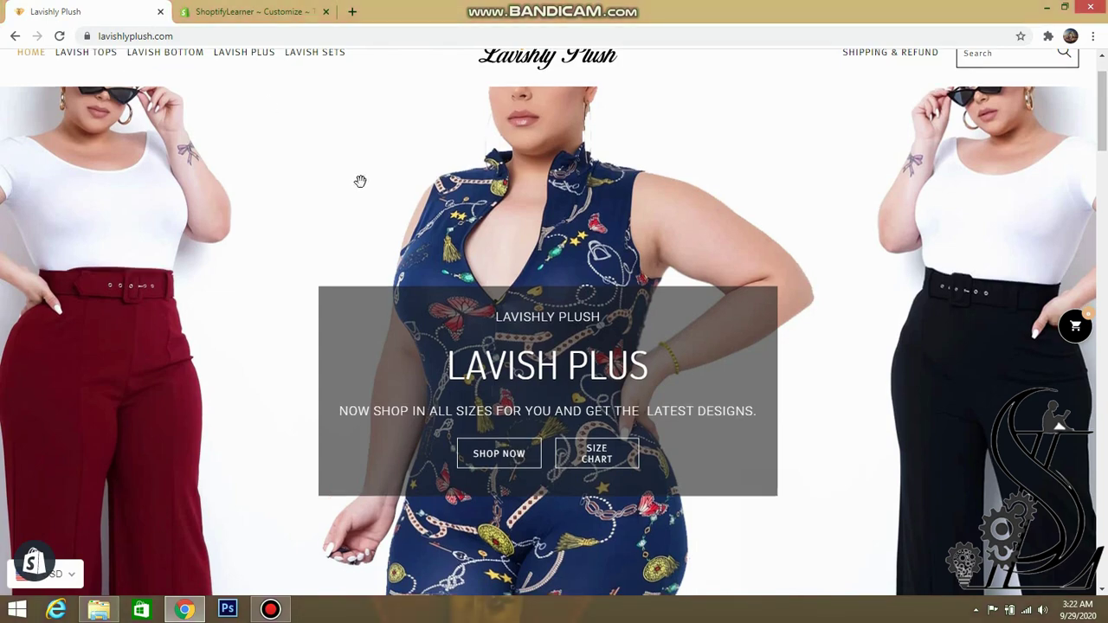
scroll(362, 186, "down", 10)
scroll(364, 190, "down", 10)
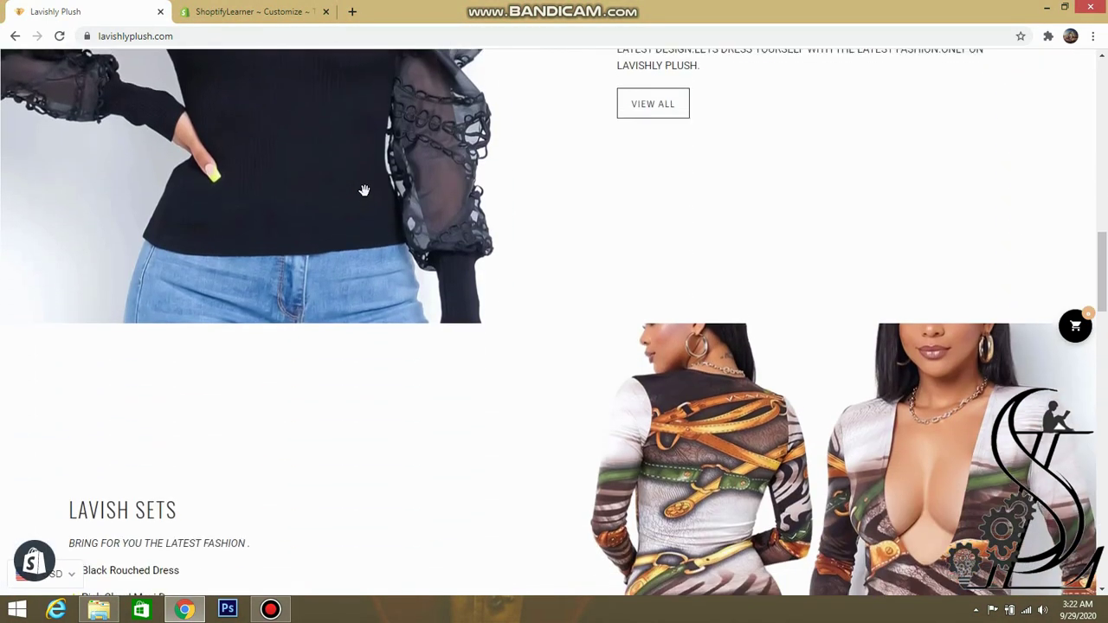
scroll(418, 226, "down", 10)
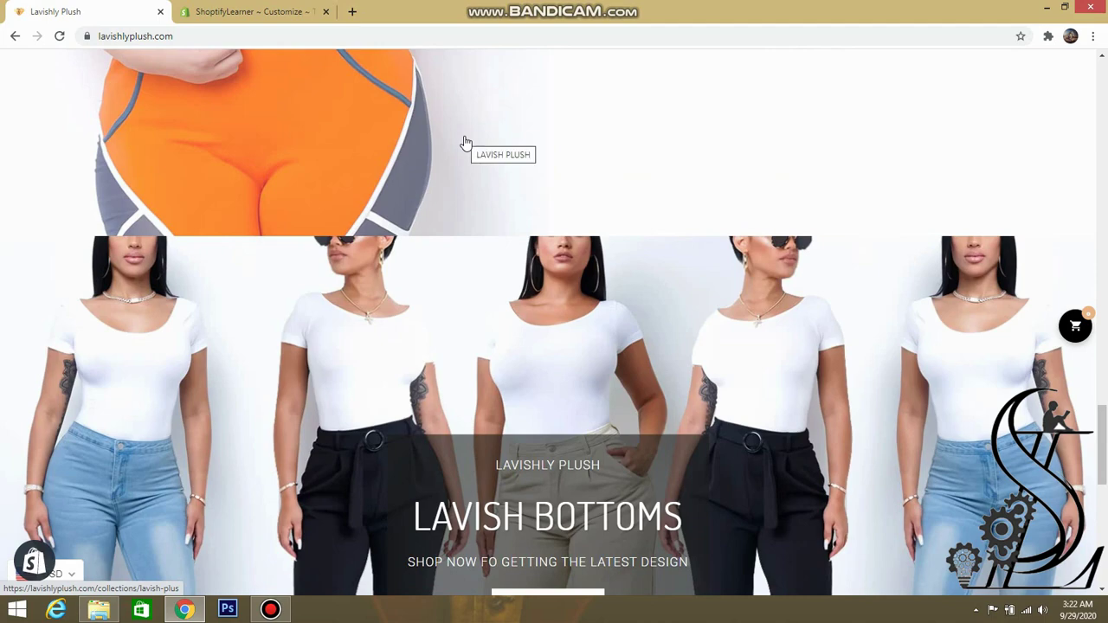
scroll(465, 141, "down", 3)
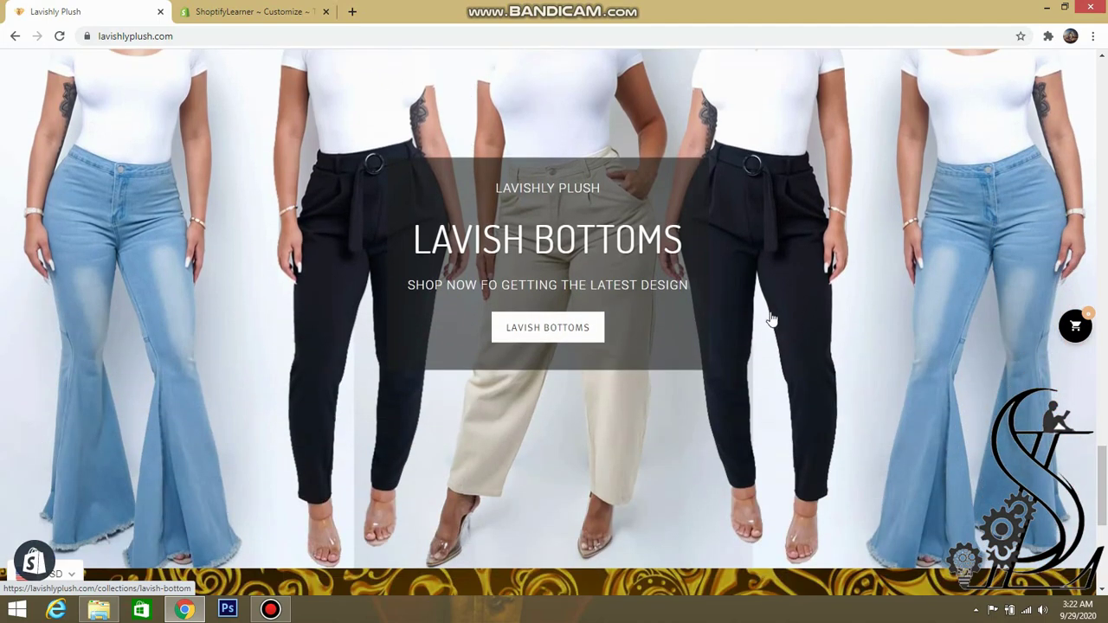
scroll(522, 275, "down", 3)
scroll(442, 397, "down", 2)
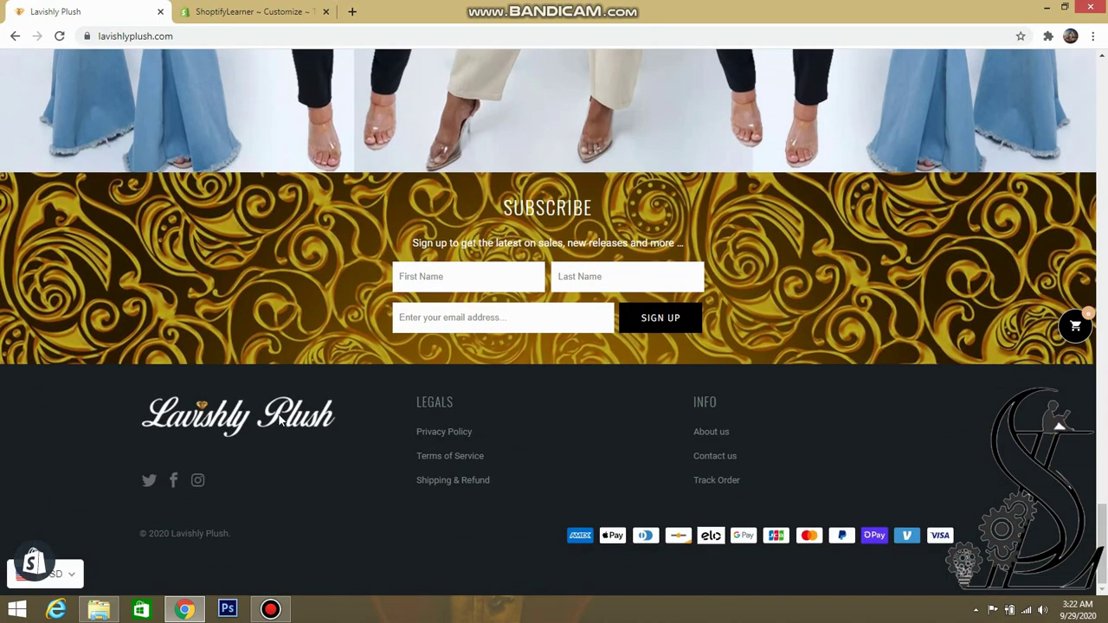
scroll(386, 405, "up", 15)
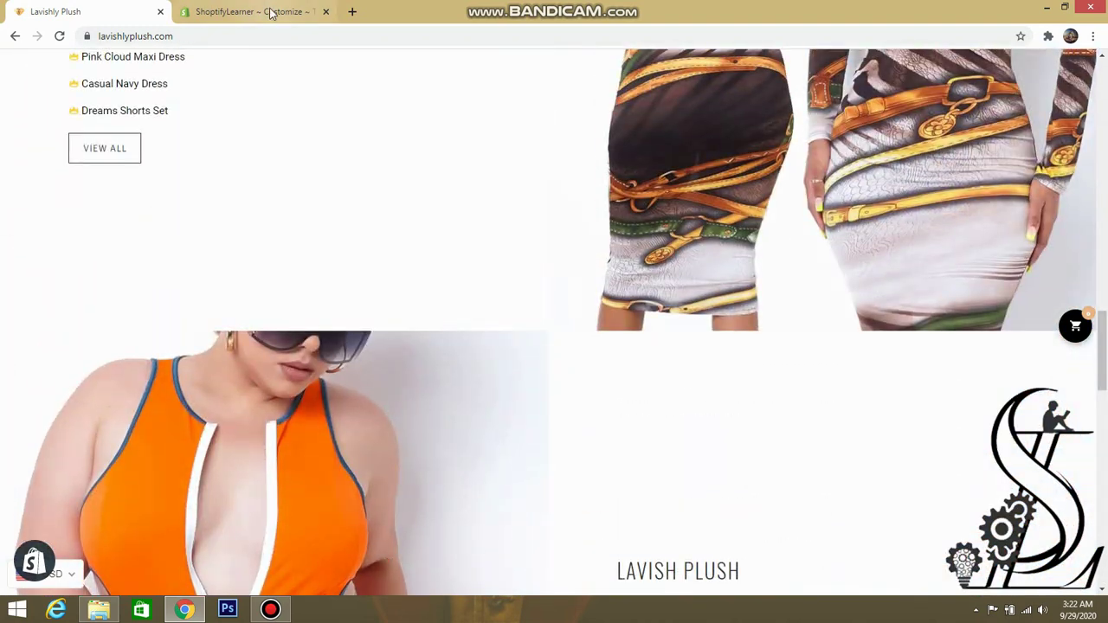
- Open the Turbo theme's Header section settings and check the header of the Lavishly Plush storefront for reference
left_click(259, 11)
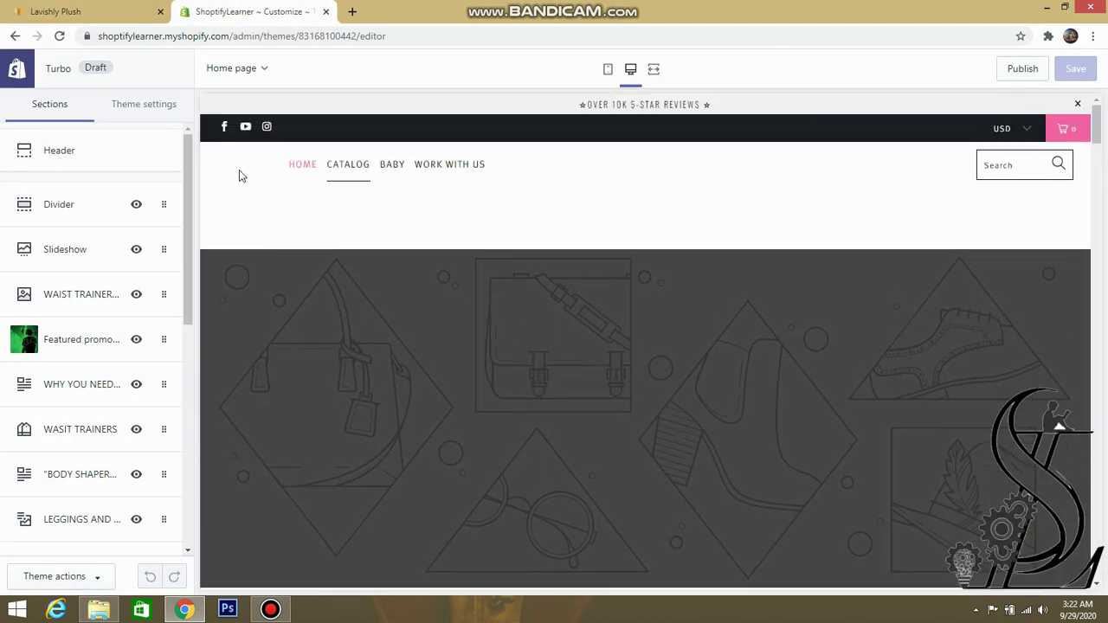
left_click(71, 161)
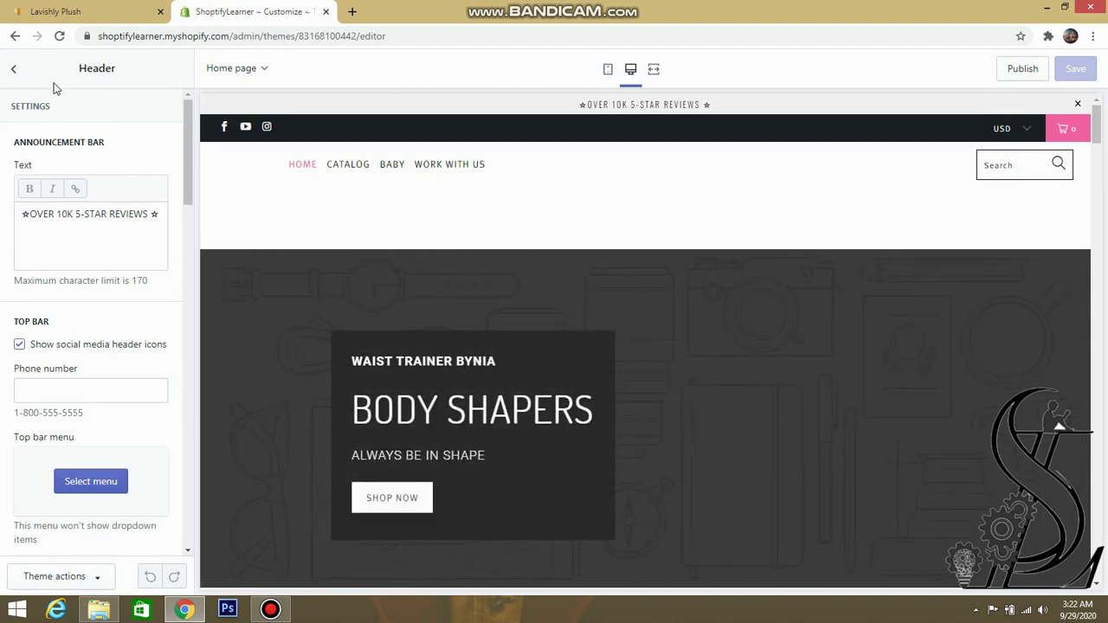
left_click(99, 19)
scroll(338, 188, "up", 5)
scroll(338, 189, "up", 10)
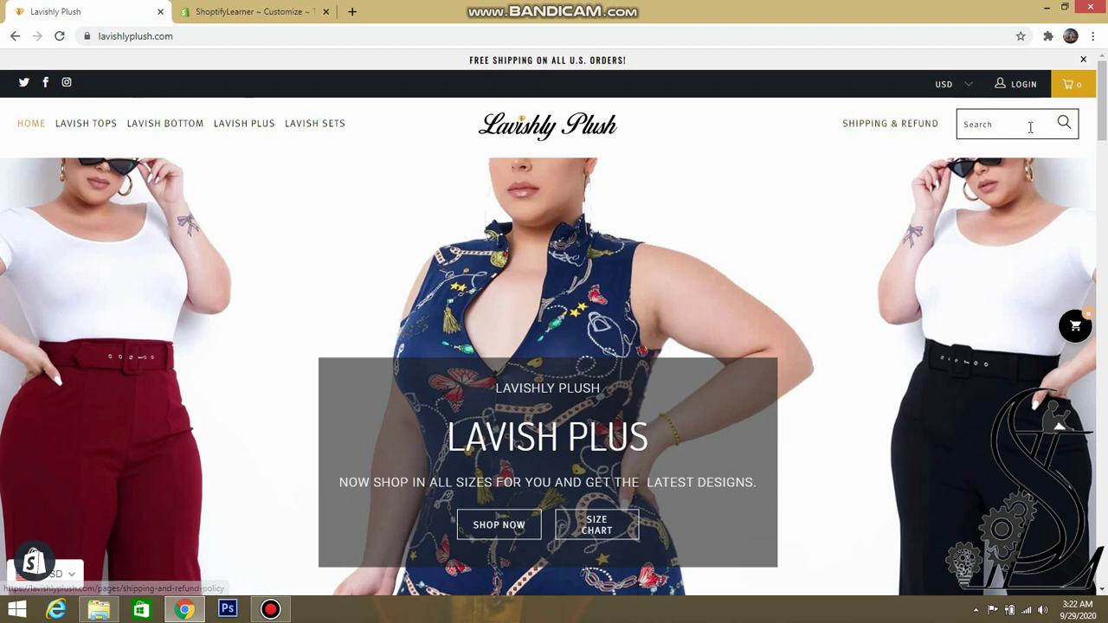
- Return to the theme customizer and set the header logo to the black SL gear-and-reader image from the library
left_click(287, 10)
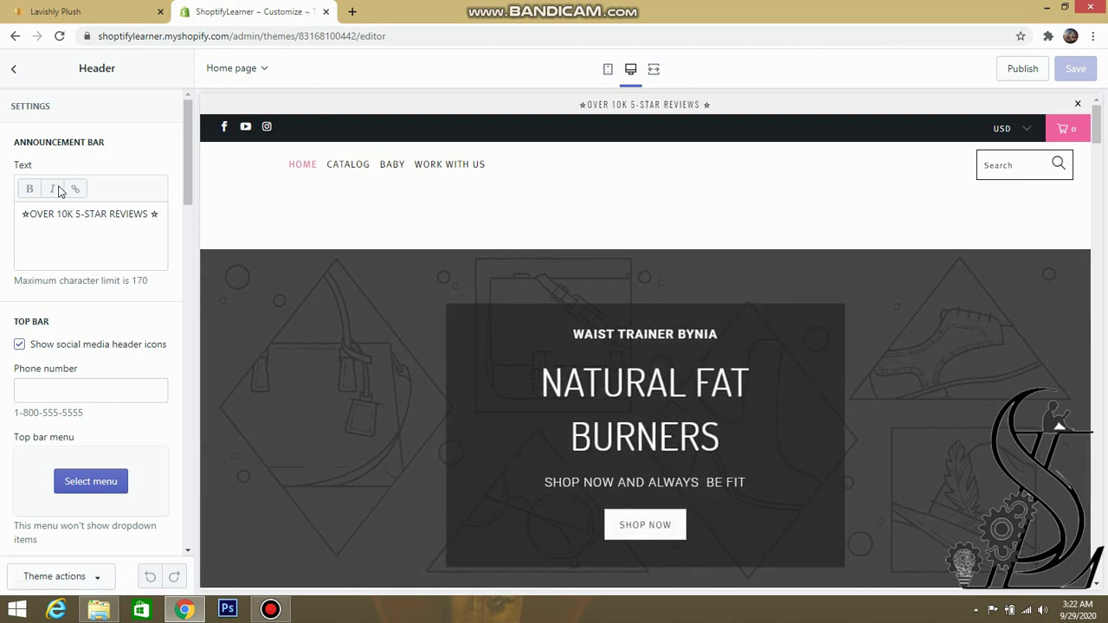
scroll(94, 288, "down", 3)
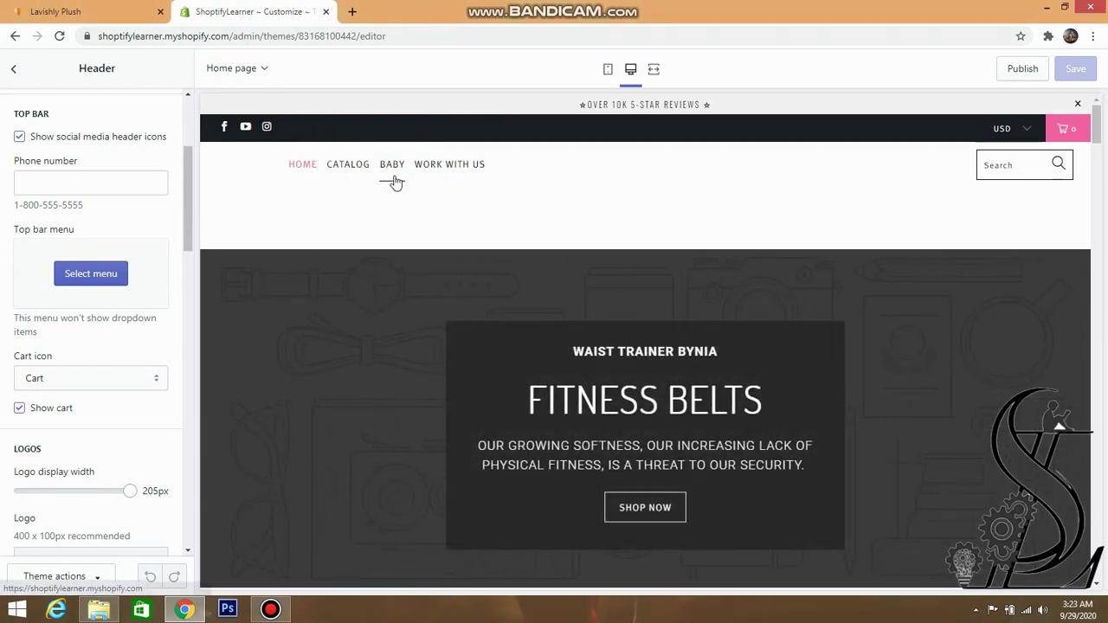
scroll(69, 346, "down", 2)
scroll(71, 349, "down", 2)
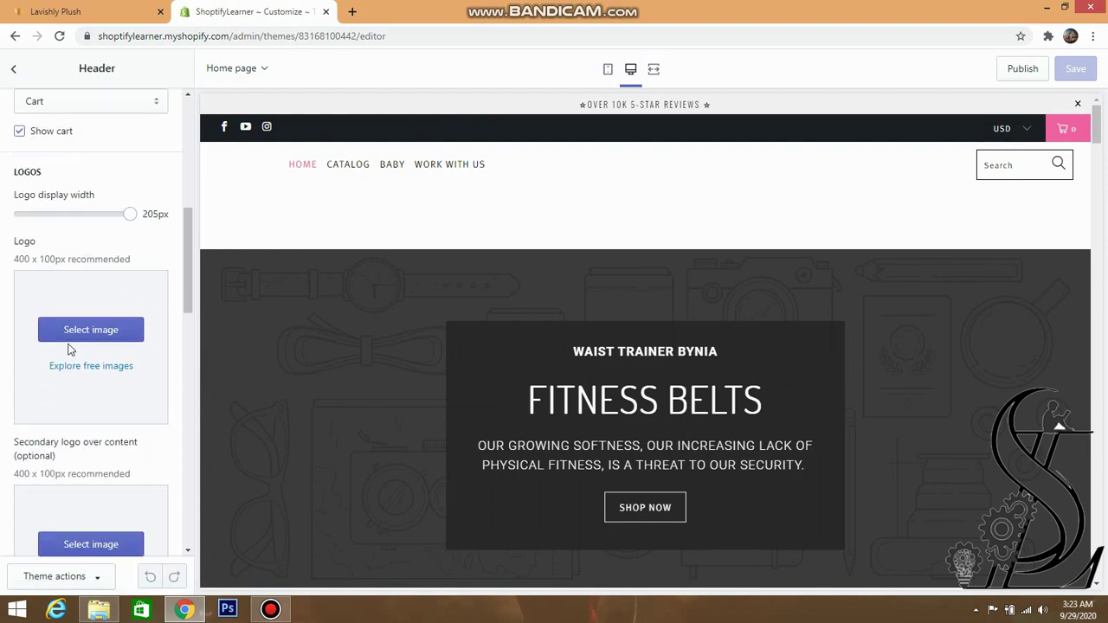
left_click(94, 337)
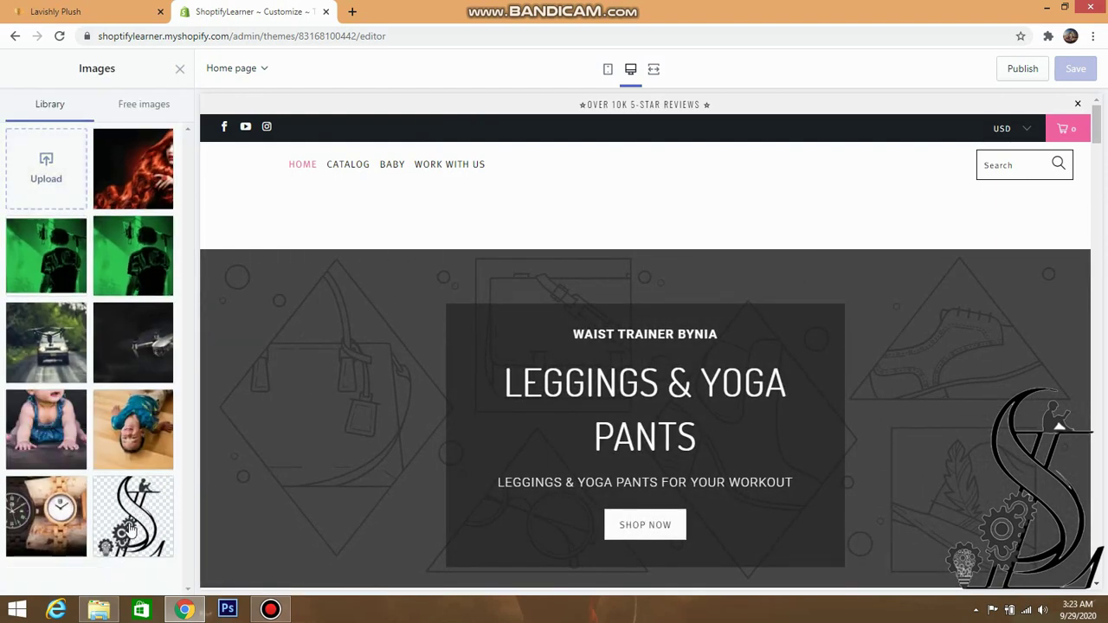
left_click(128, 528)
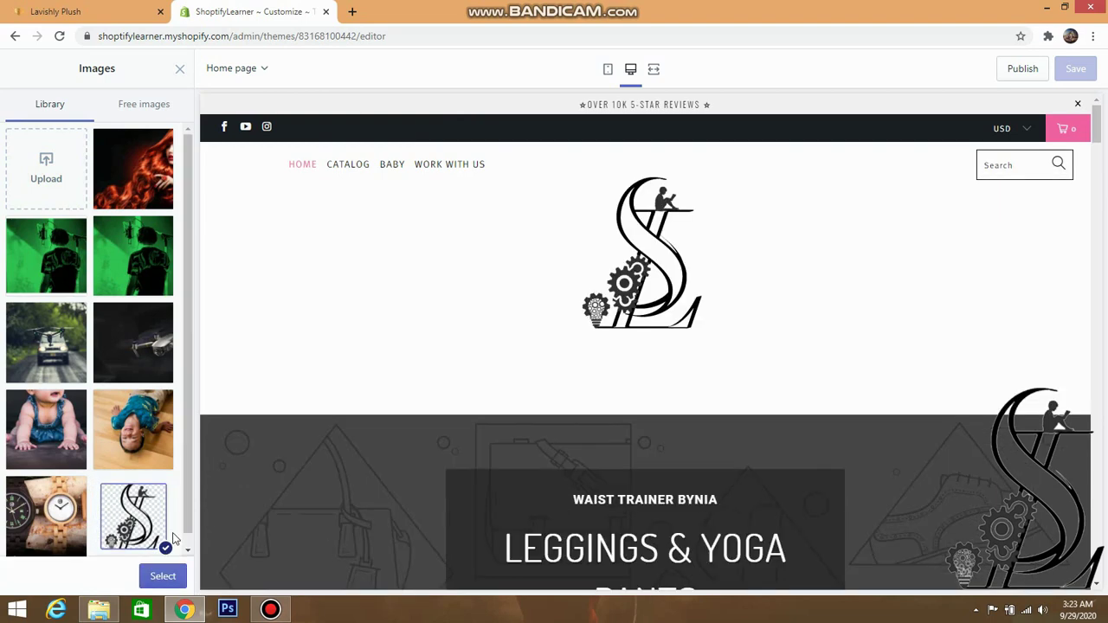
left_click(163, 575)
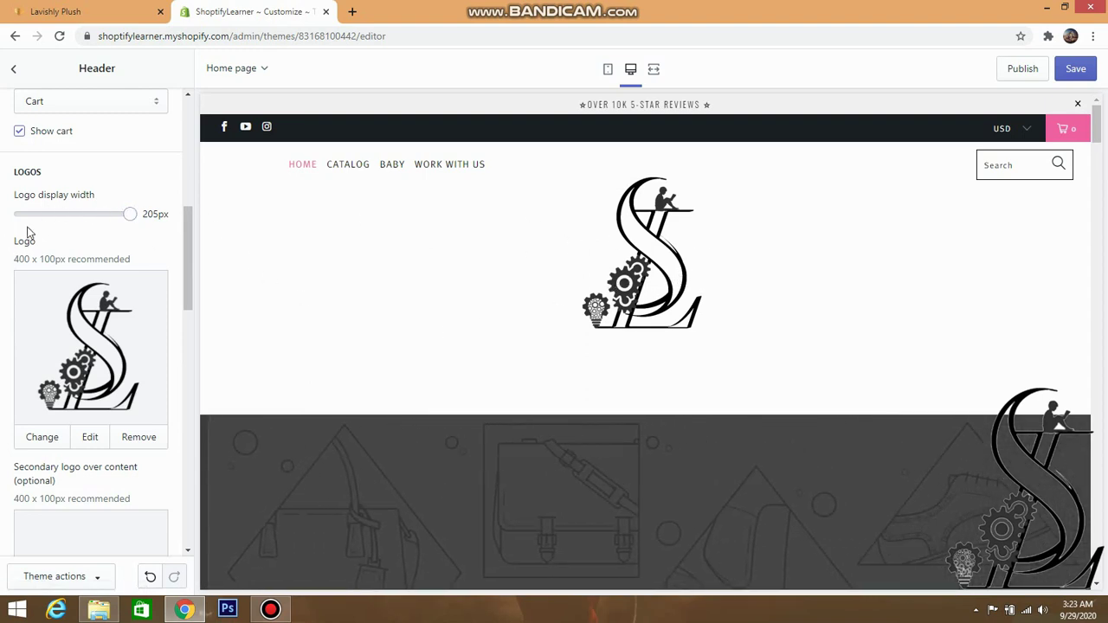
- Reduce the header's logo display width to 105px
left_click_drag(130, 214, 57, 213)
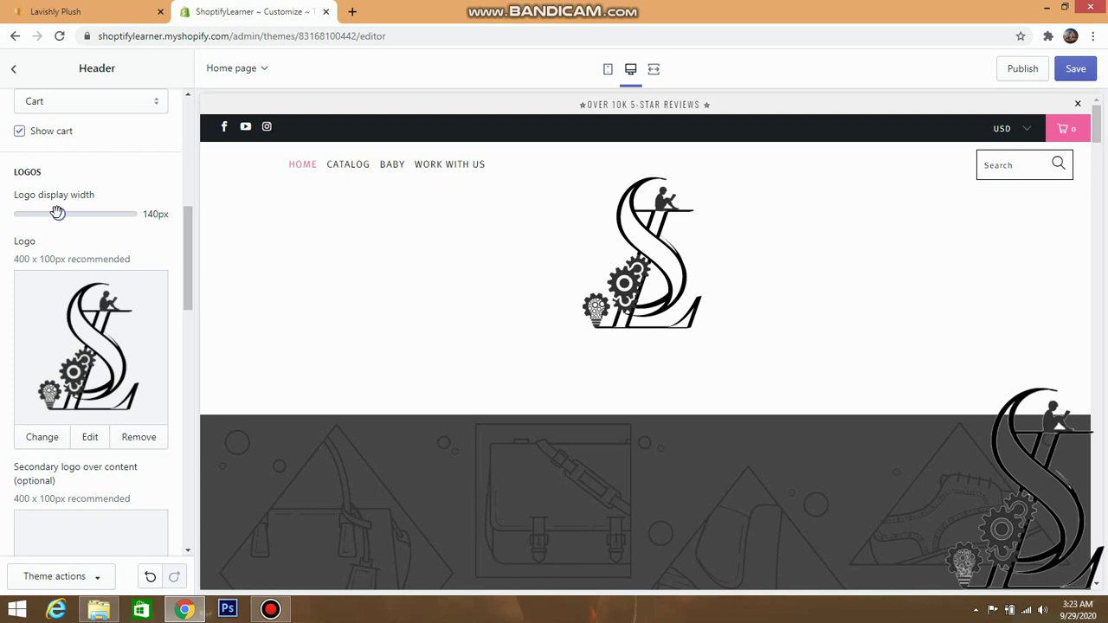
left_click_drag(38, 220, 32, 219)
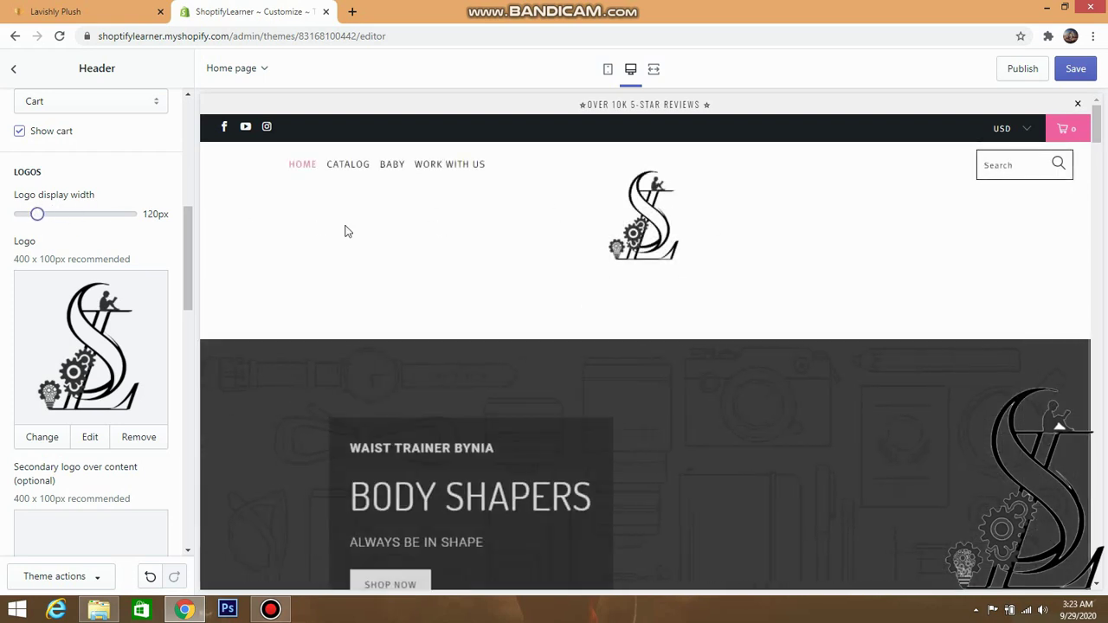
left_click(20, 216)
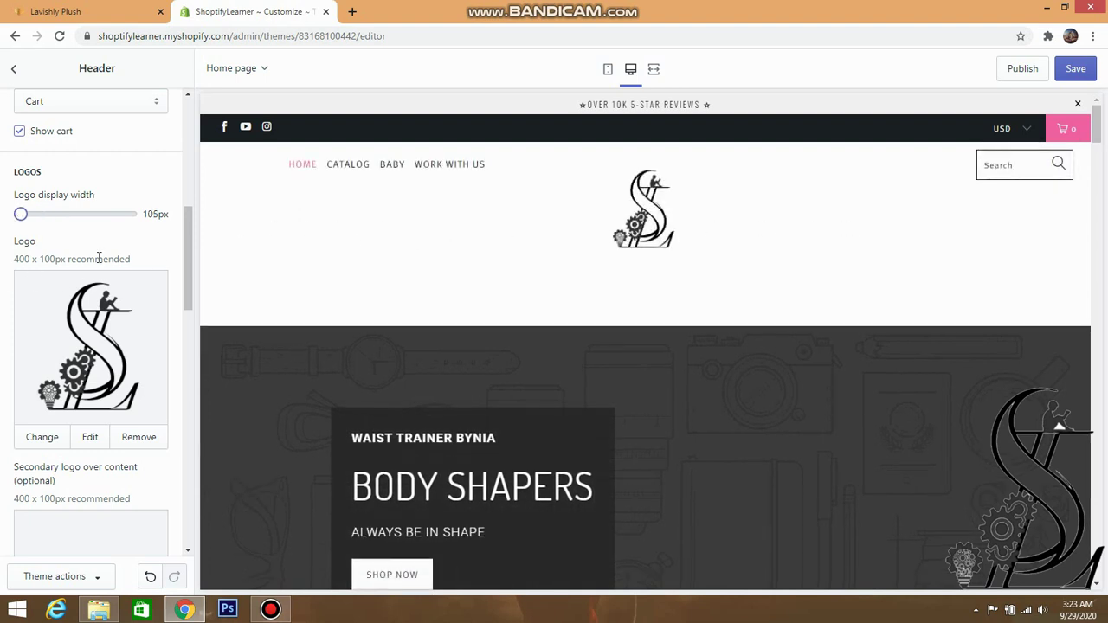
- Compare the header's menu settings with the Lavishly Plush header and check the logo position options, keeping Center
scroll(98, 258, "down", 5)
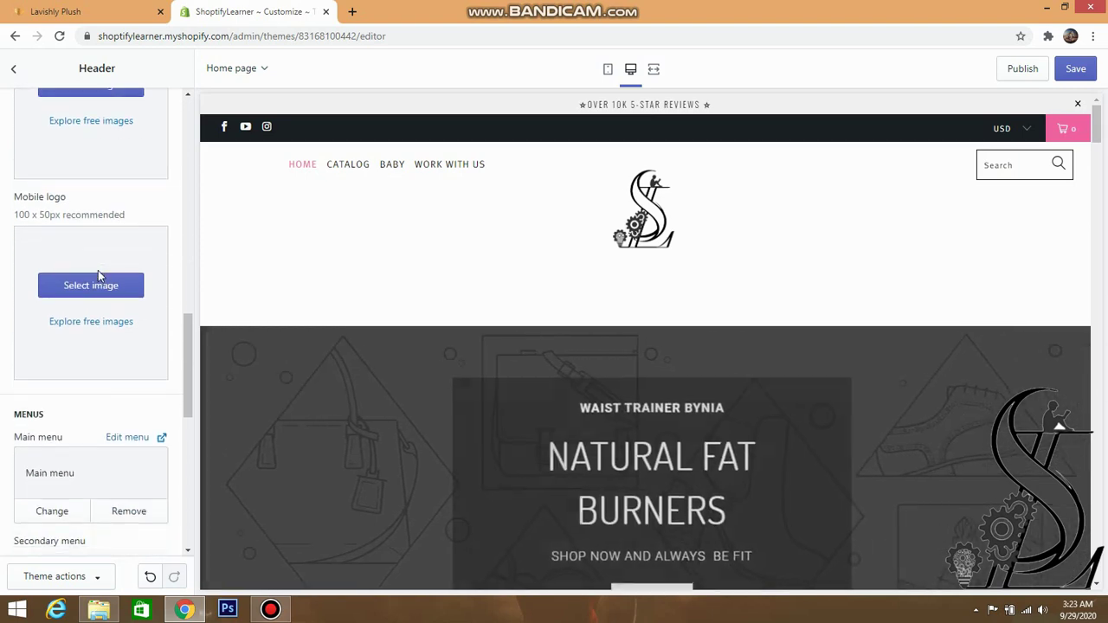
scroll(98, 275, "down", 2)
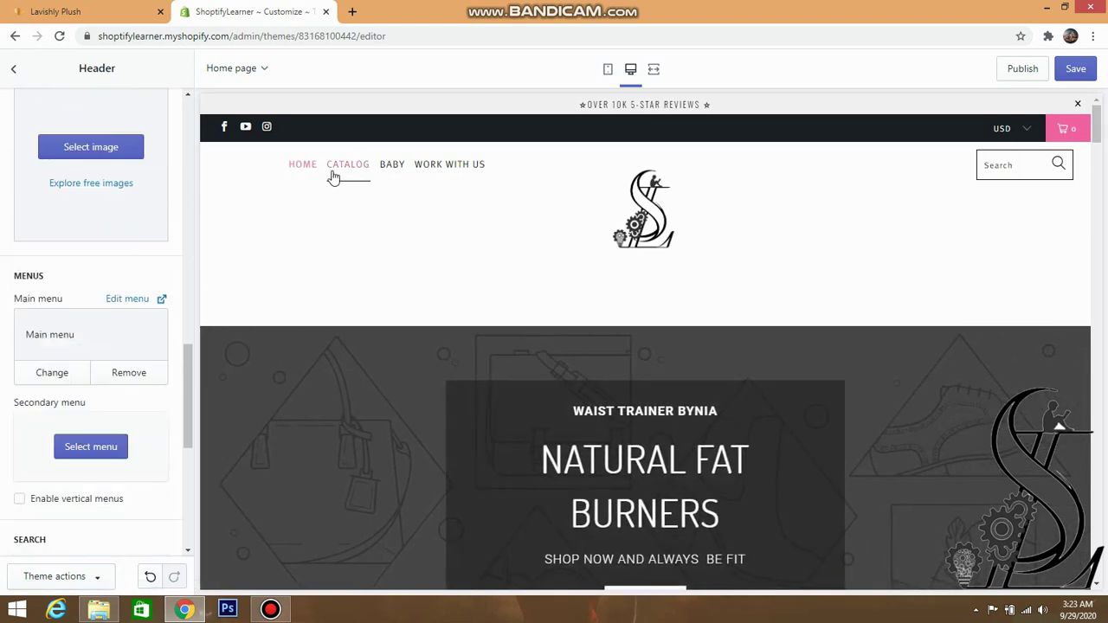
left_click(87, 13)
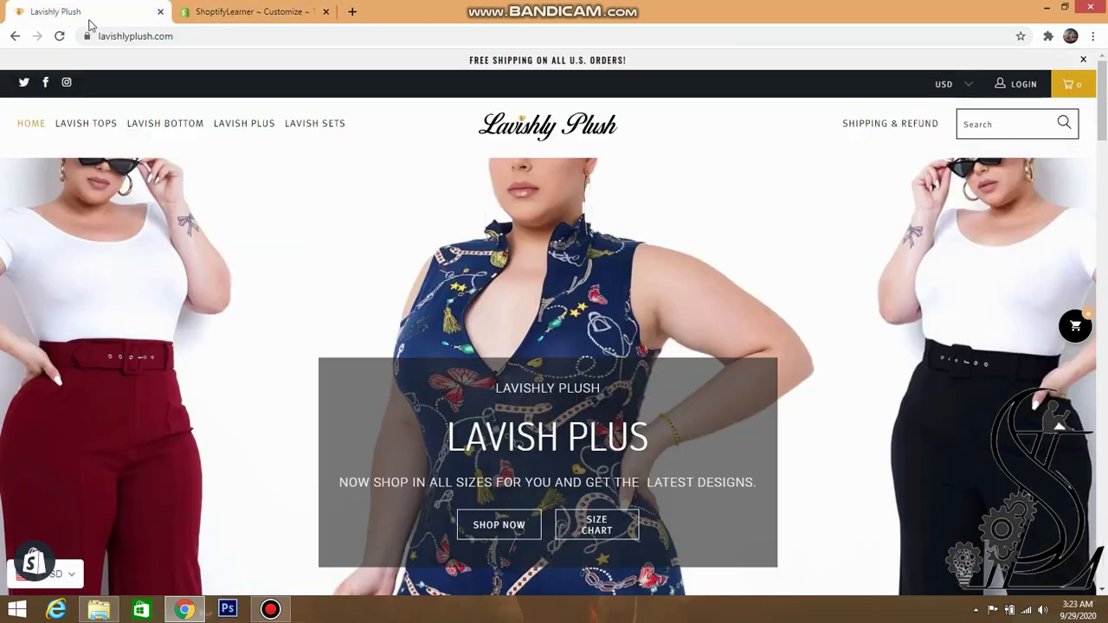
left_click(226, 14)
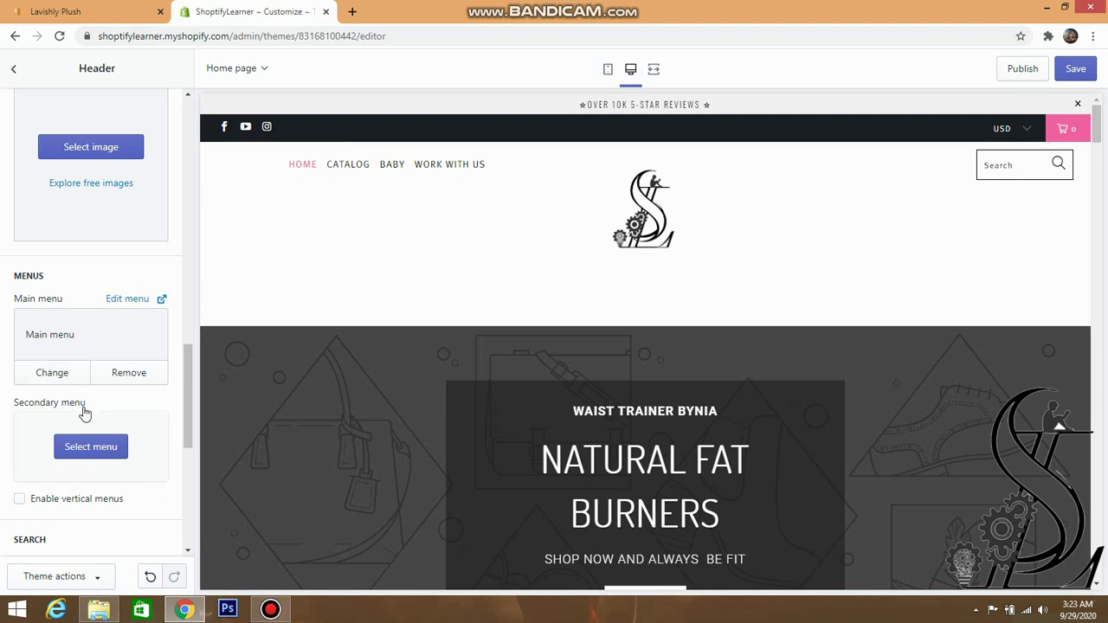
scroll(84, 413, "down", 5)
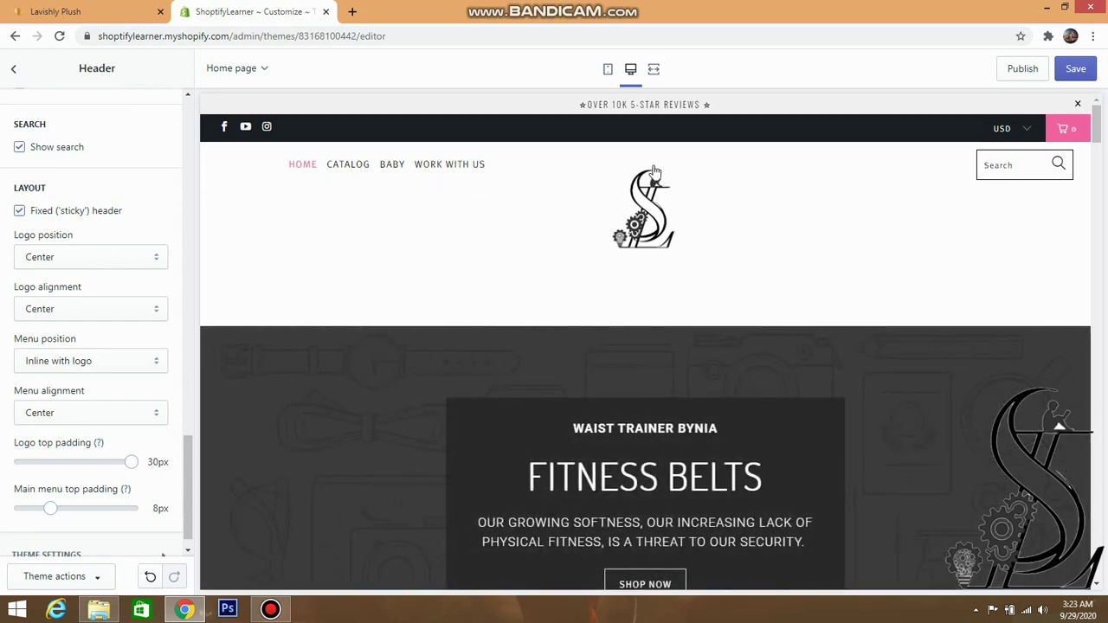
left_click(120, 258)
left_click(120, 259)
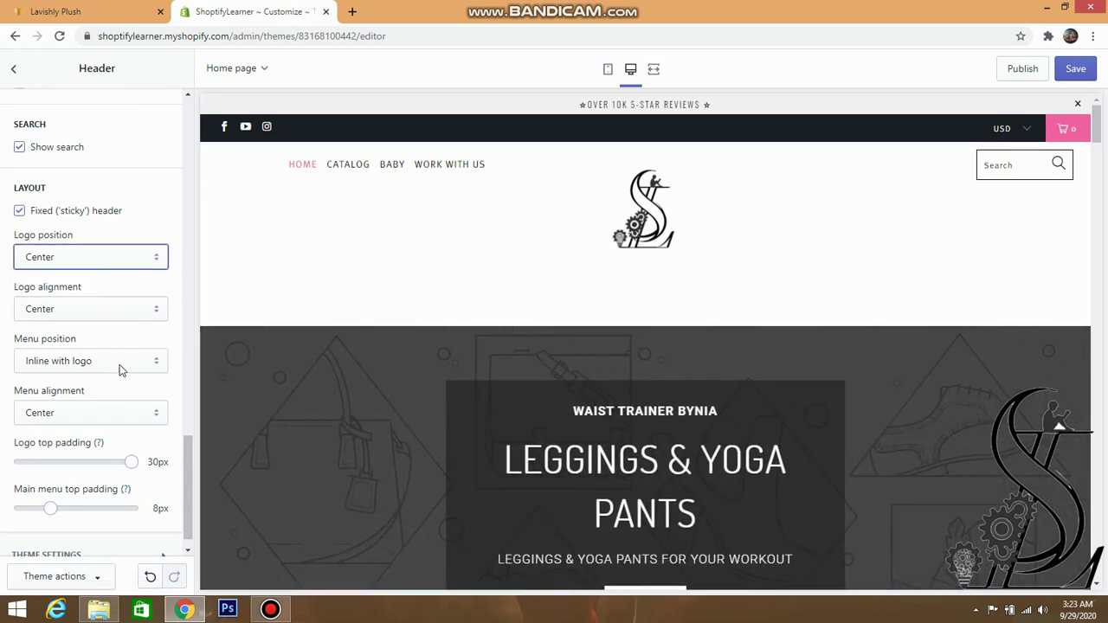
- Set the logo top padding to 0px and the main menu top padding to 30px, and save the header changes
left_click(79, 461)
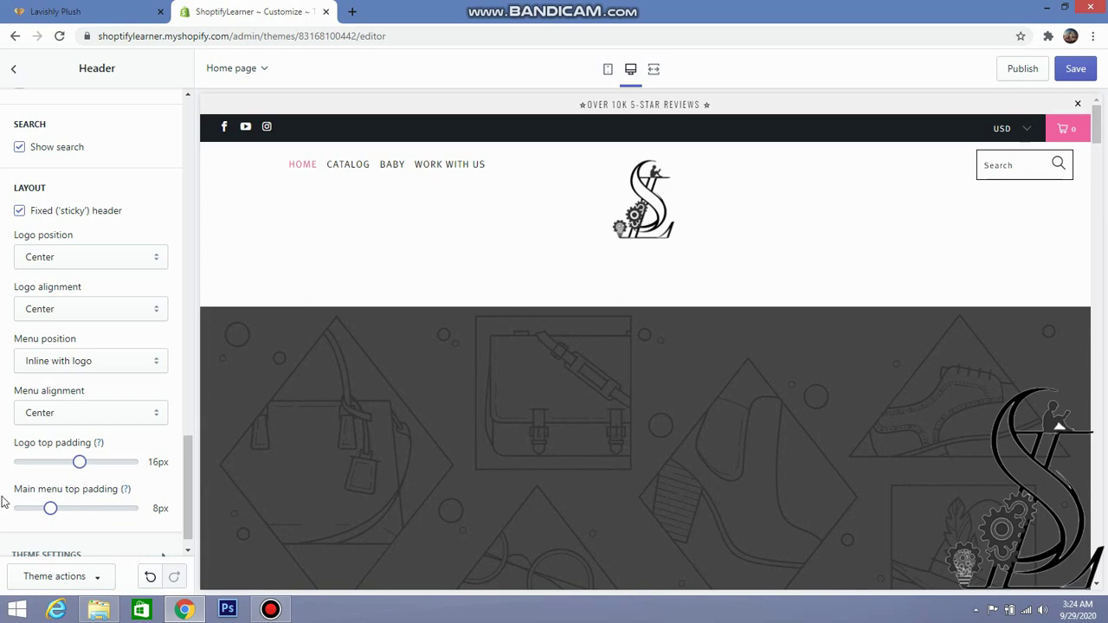
left_click_drag(135, 515, 124, 508)
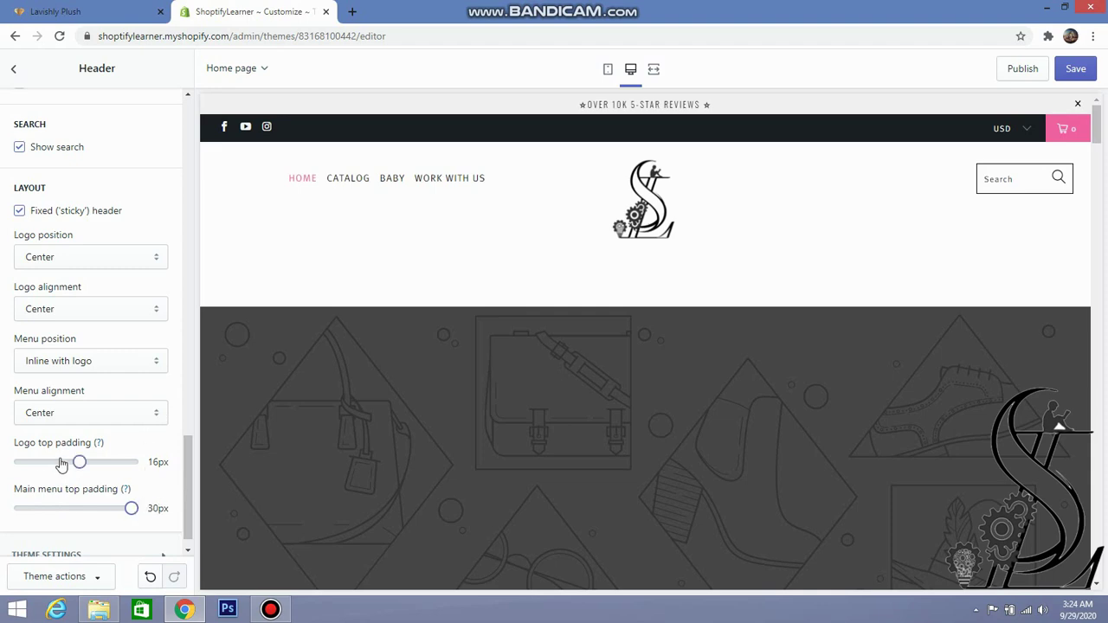
left_click_drag(48, 465, 35, 461)
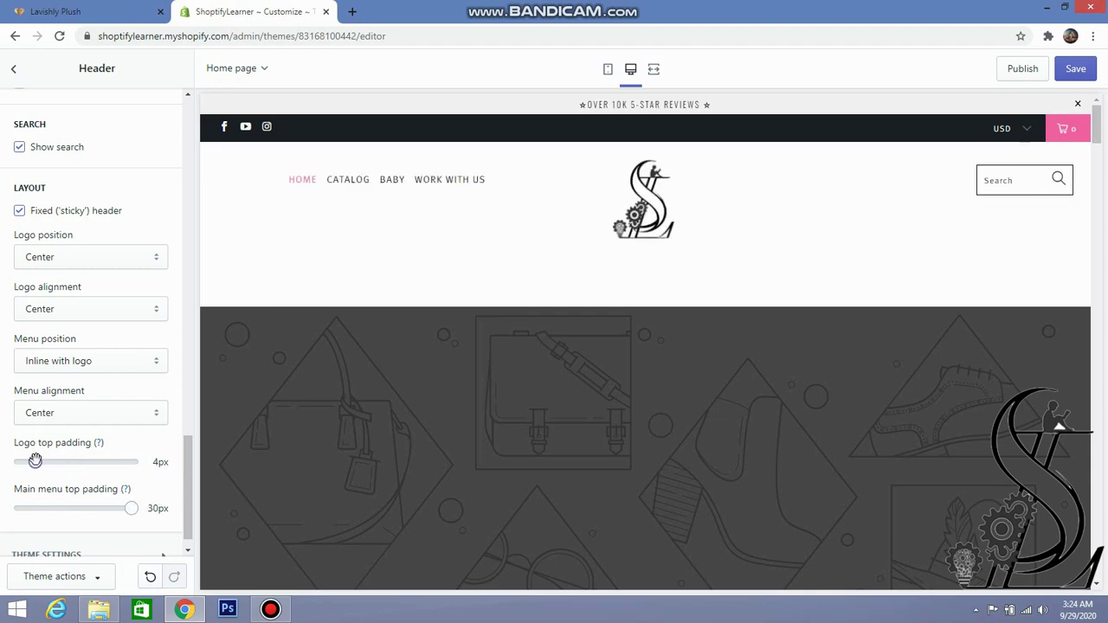
left_click_drag(7, 463, 7, 465)
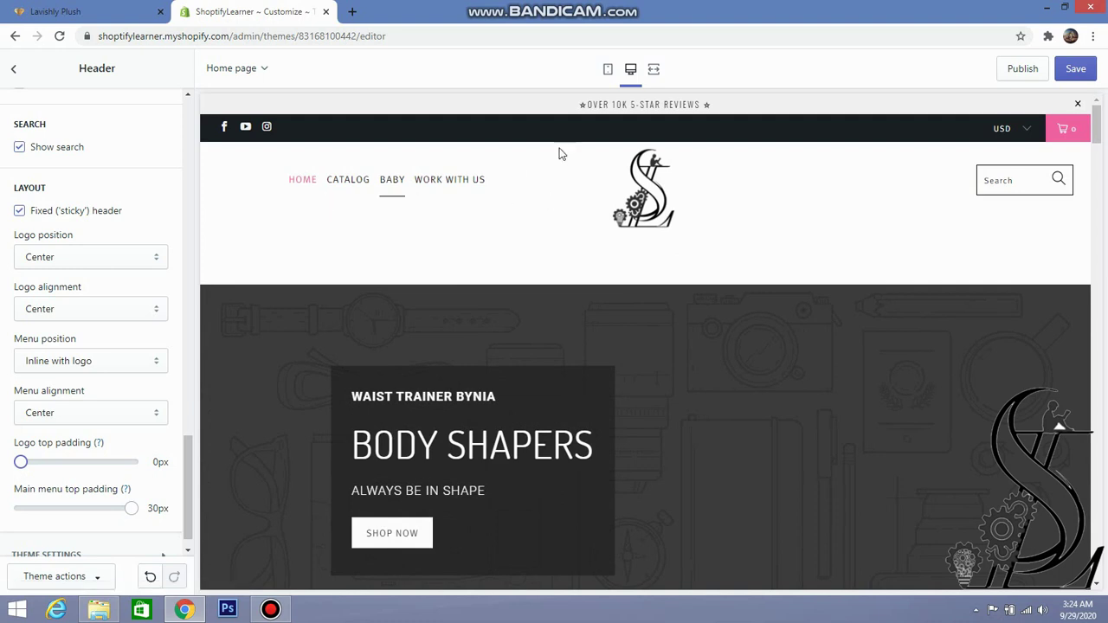
left_click(1074, 68)
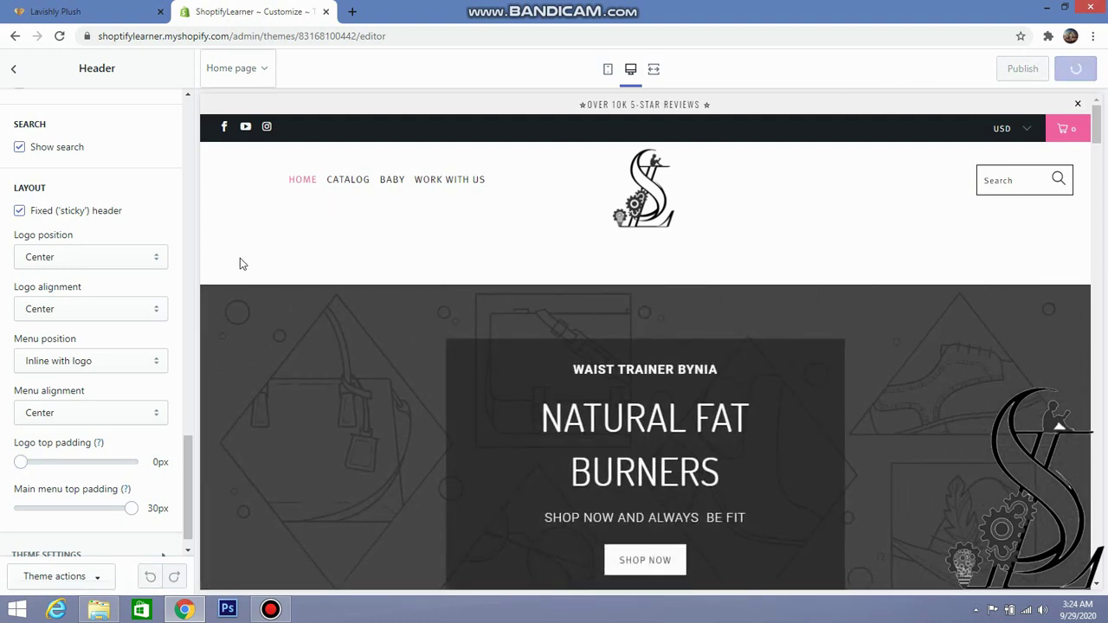
- Remove the Divider section between the header and the slideshow, and save the theme
left_click(15, 70)
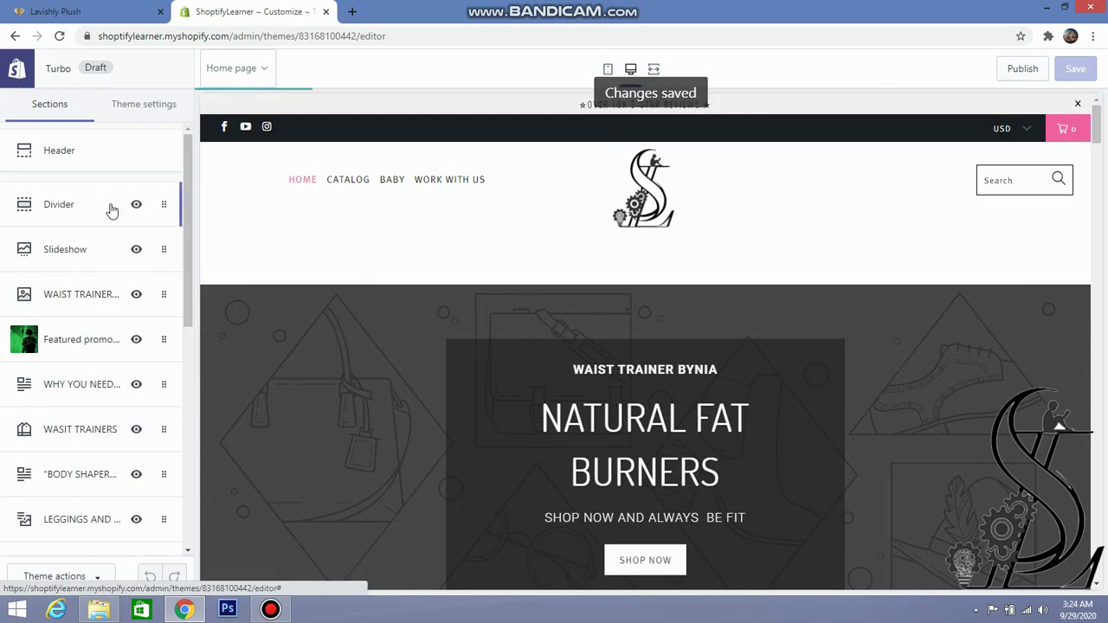
left_click(89, 208)
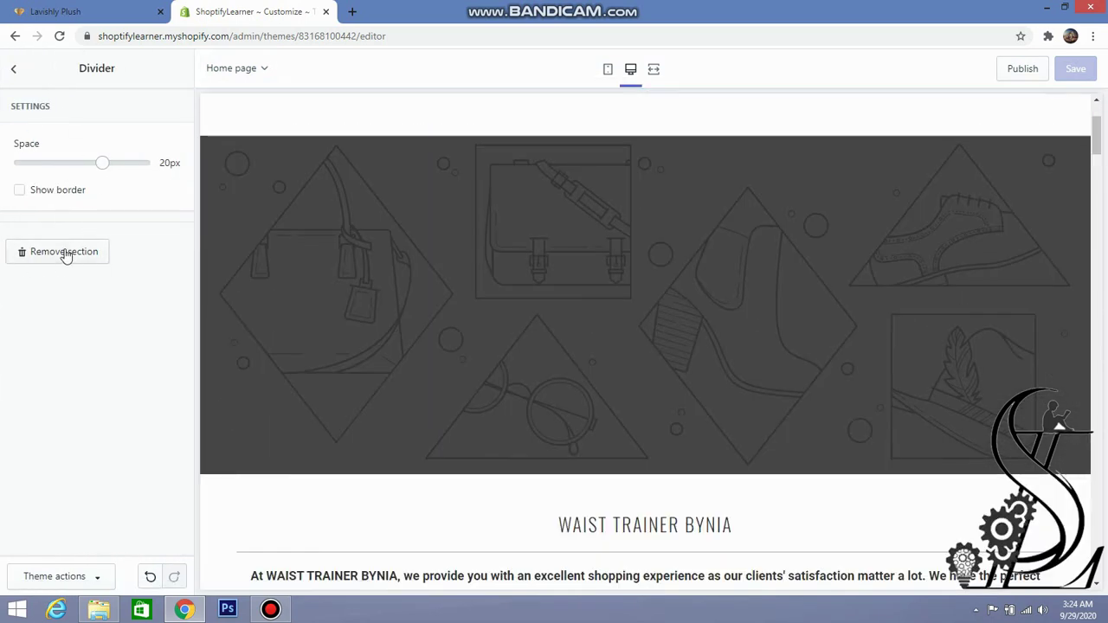
left_click(65, 252)
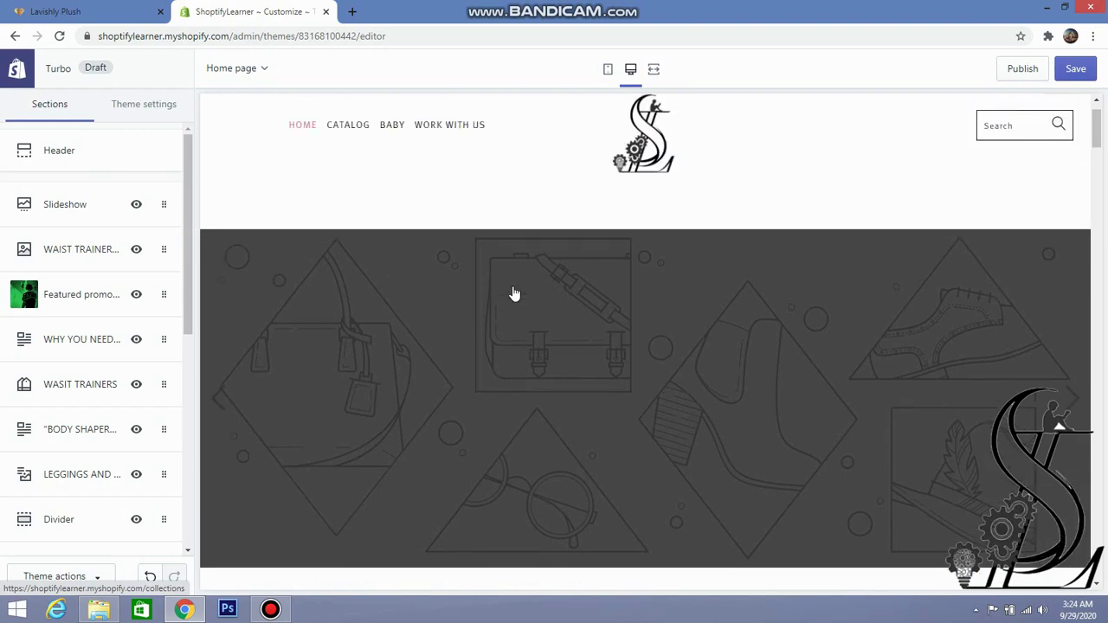
scroll(514, 294, "up", 1)
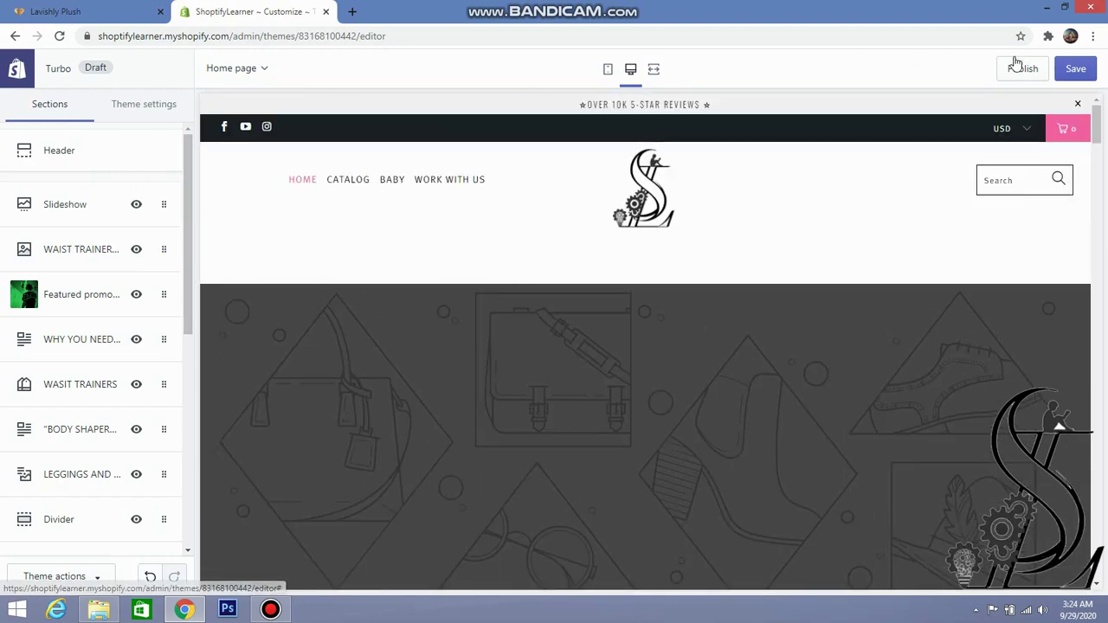
left_click(1076, 68)
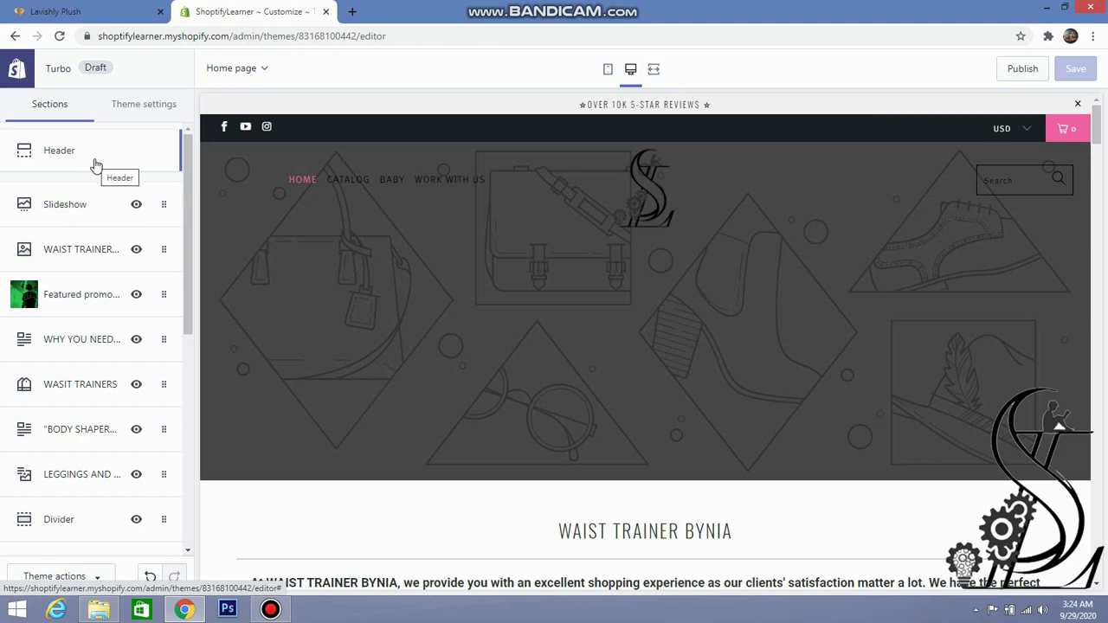
- Reopen the Header section settings and turn off the fixed ('sticky') header in its layout options
left_click(95, 164)
scroll(75, 313, "down", 3)
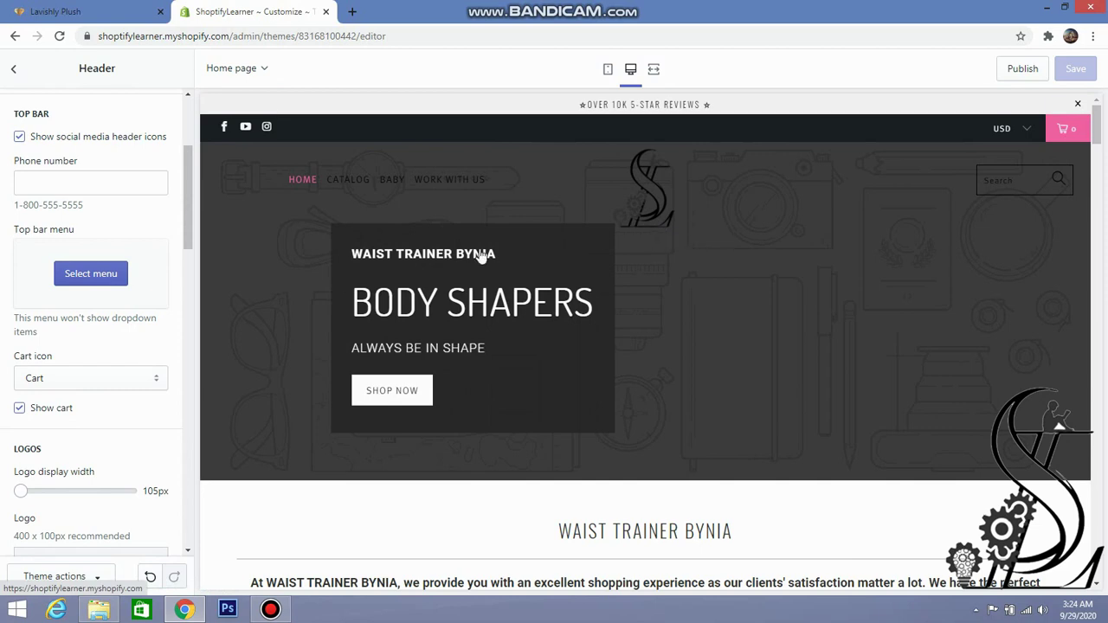
scroll(128, 350, "down", 8)
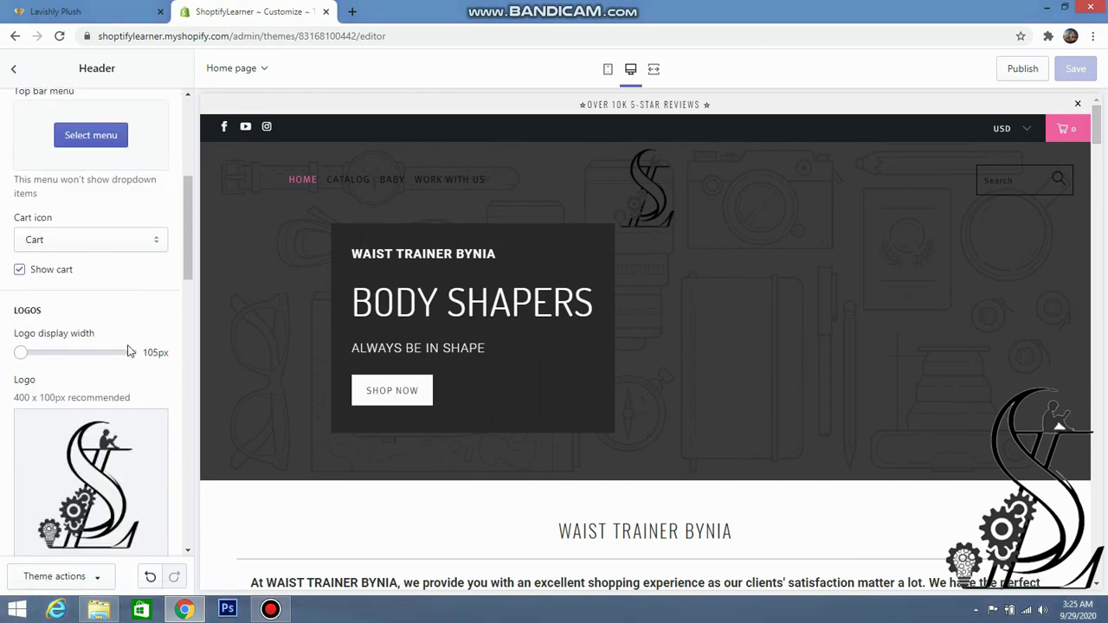
scroll(128, 350, "down", 4)
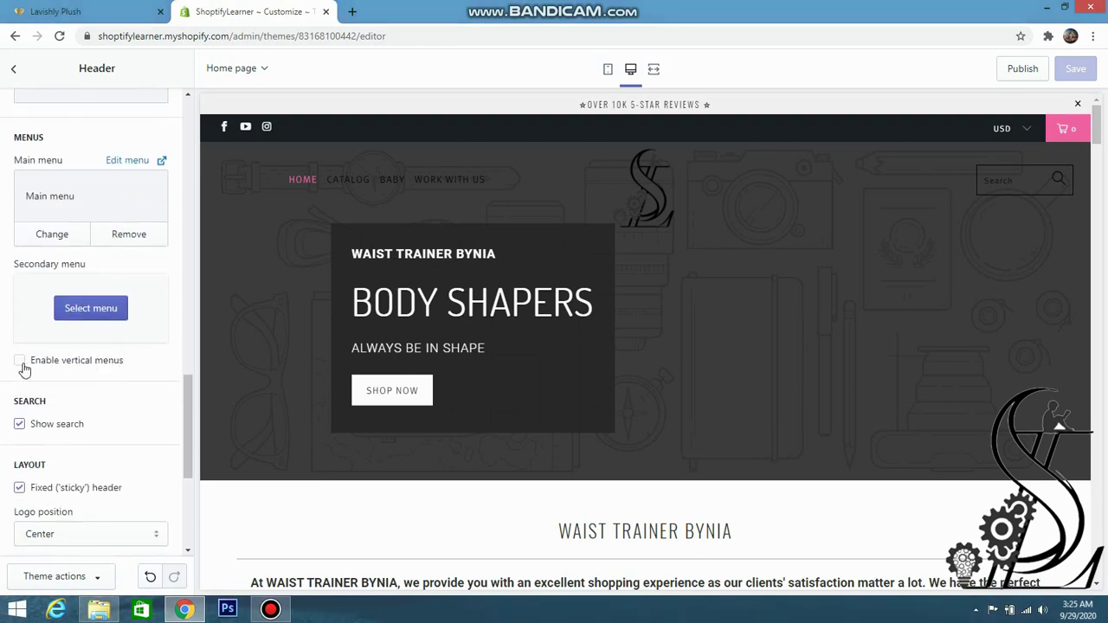
scroll(24, 369, "down", 3)
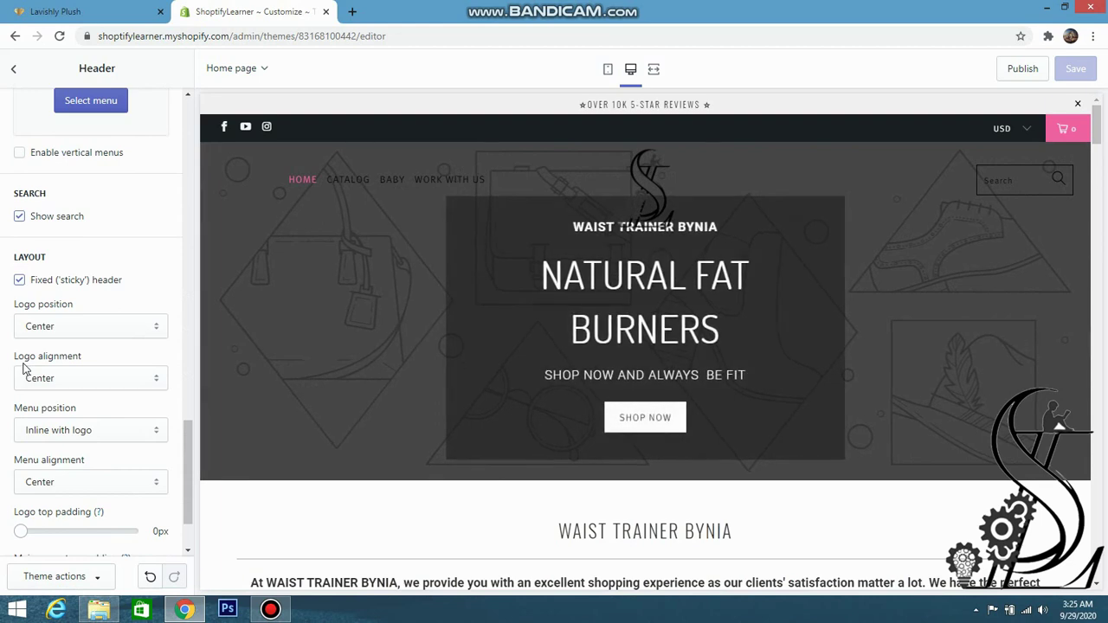
left_click(19, 284)
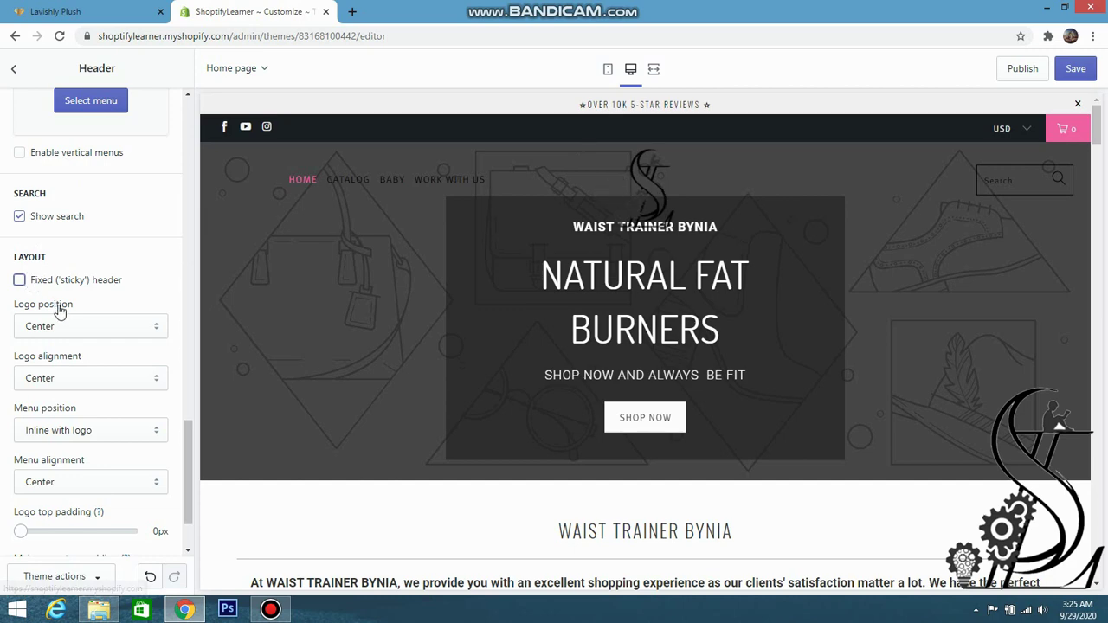
- Enable the solid menu background color in the header's theme settings and check the look against the Lavishly Plush header
scroll(61, 313, "down", 2)
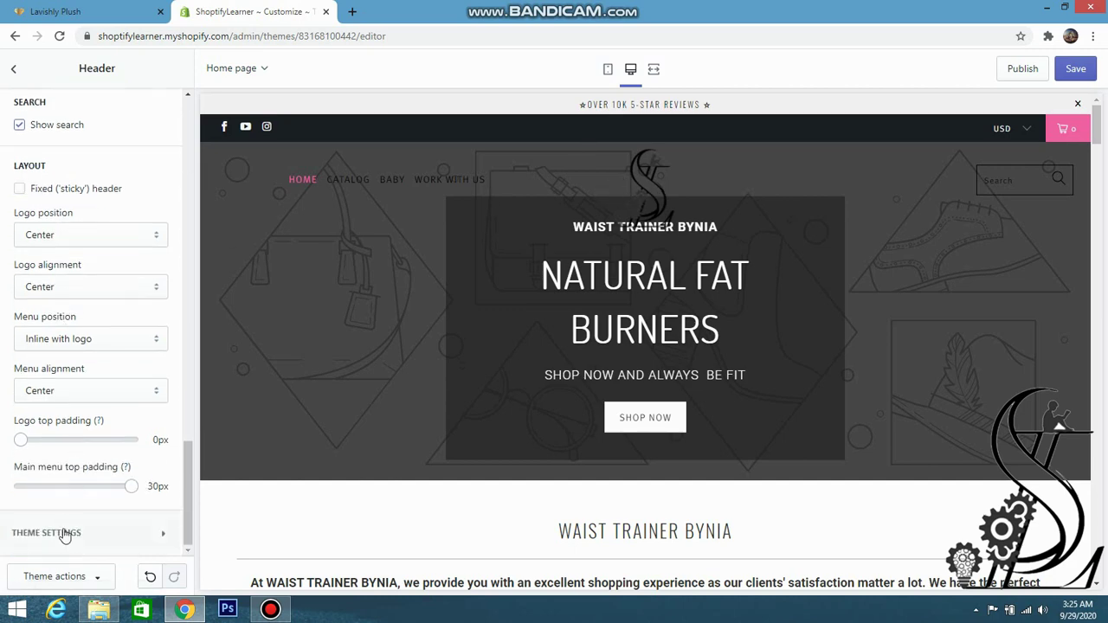
left_click(64, 534)
scroll(74, 369, "down", 3)
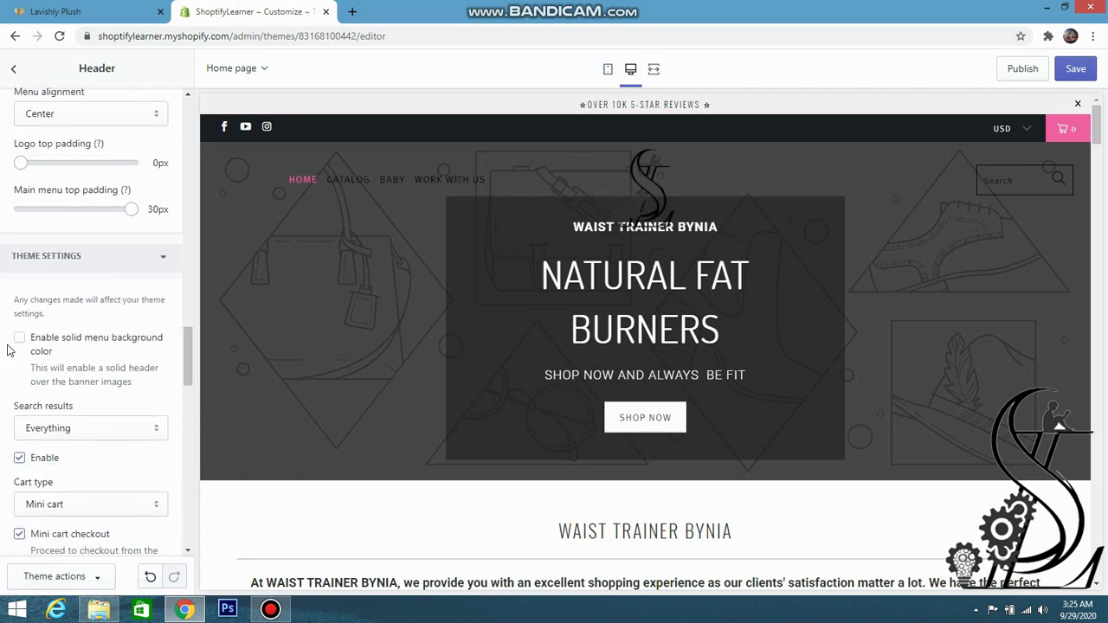
left_click(19, 338)
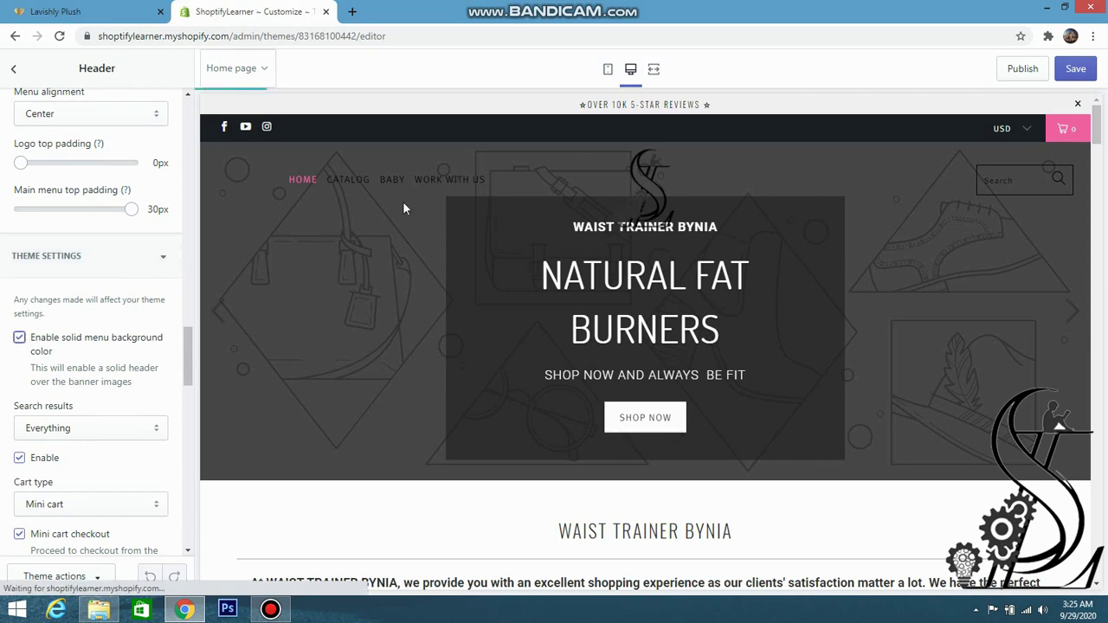
left_click(56, 11)
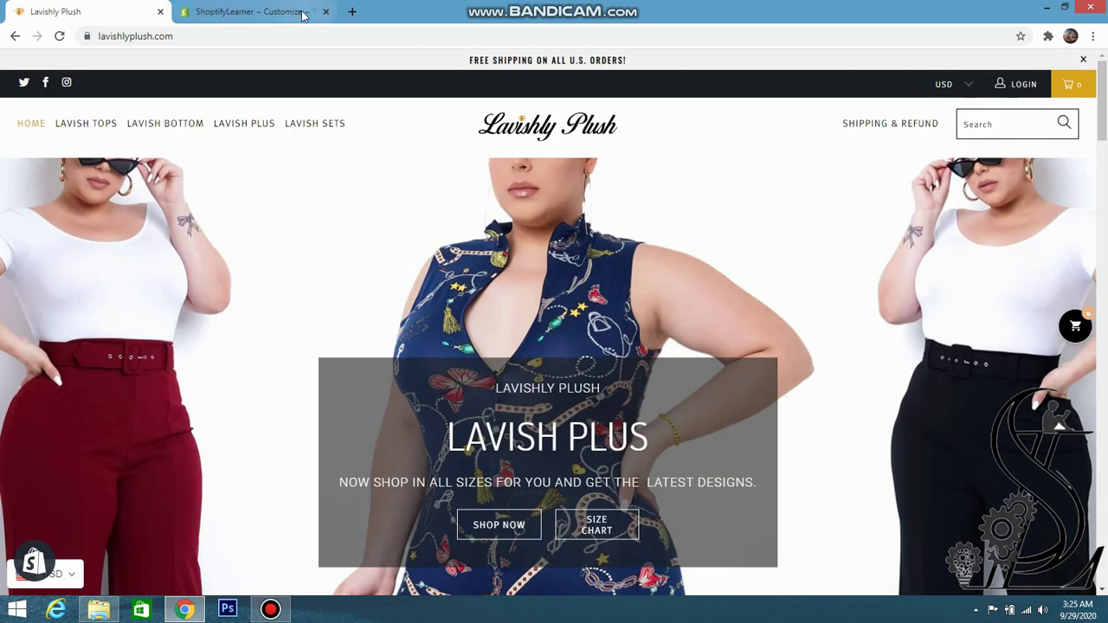
left_click(189, 11)
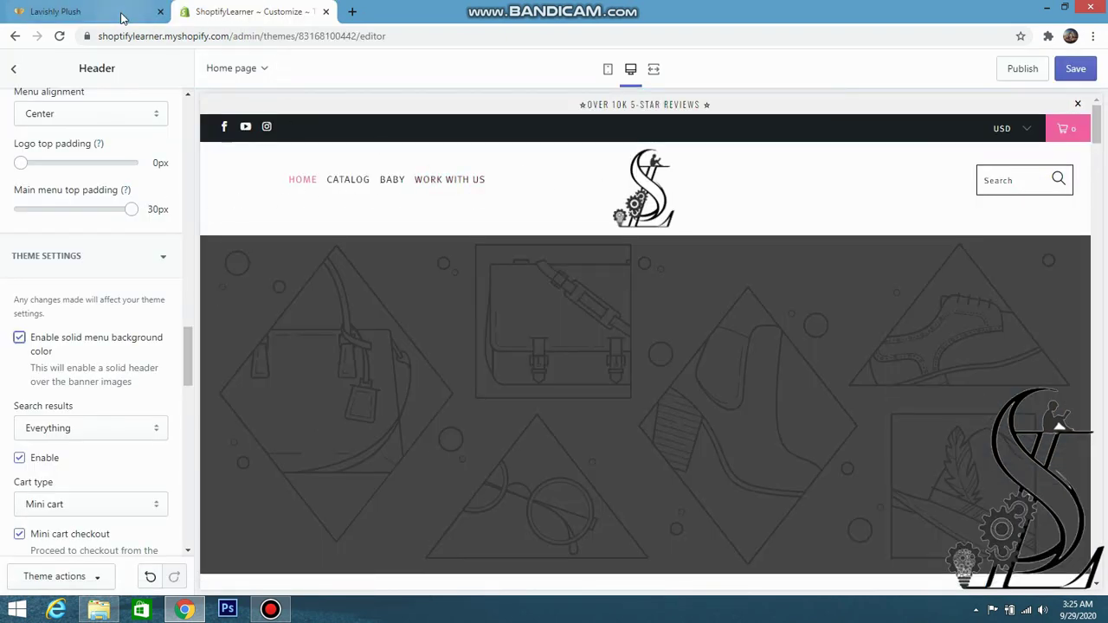
- Compare the draft home page's header and slideshow with the Lavishly Plush storefront and return to the theme's section list
left_click(121, 17)
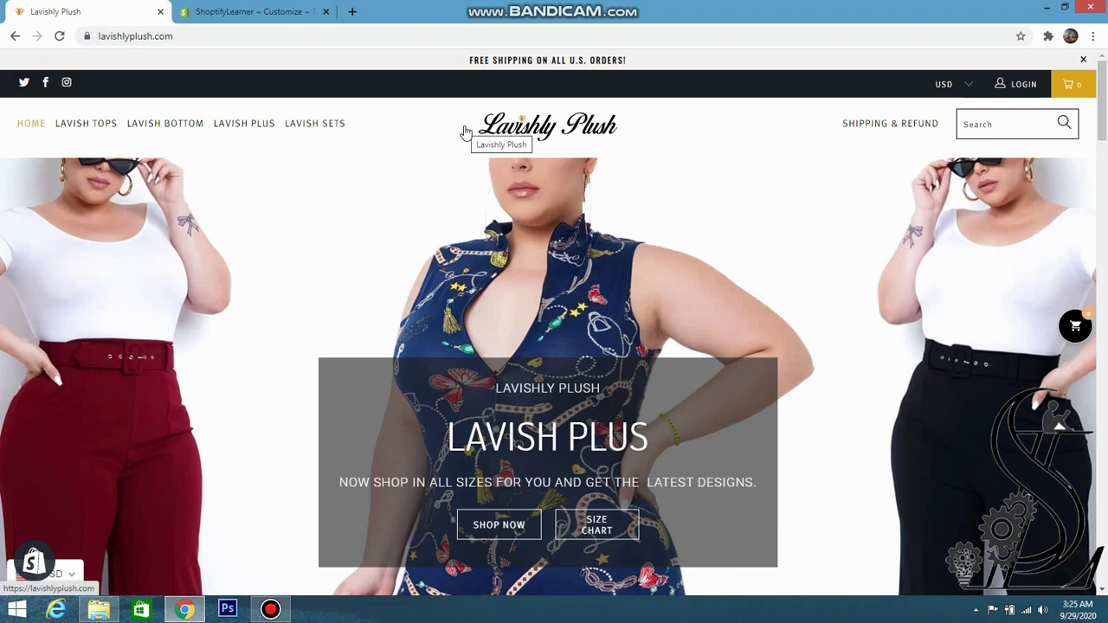
left_click(295, 13)
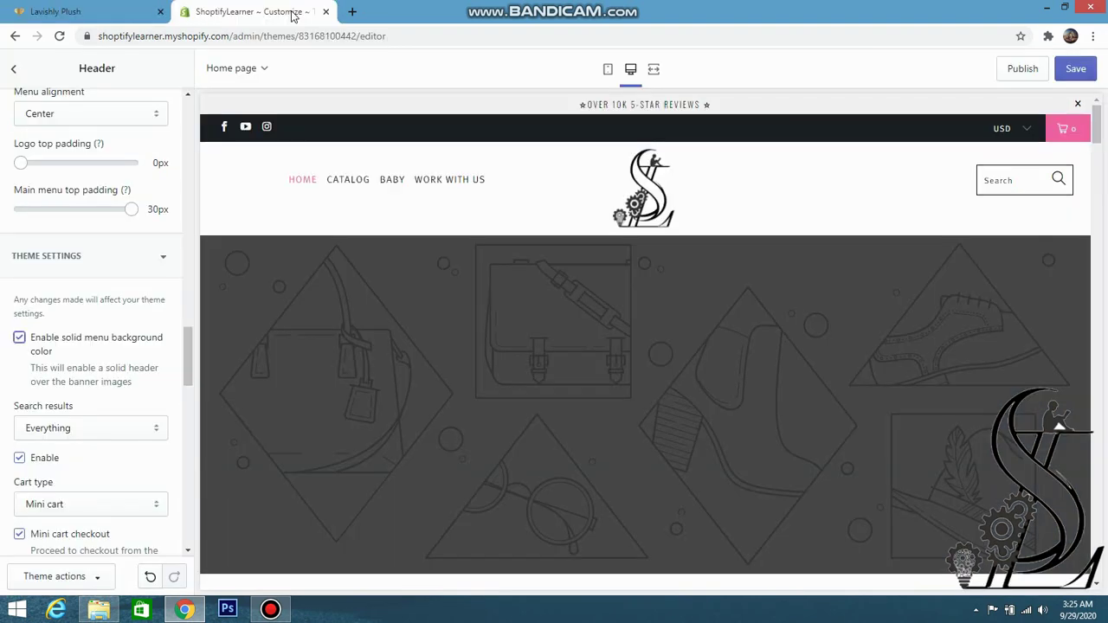
scroll(726, 226, "down", 2)
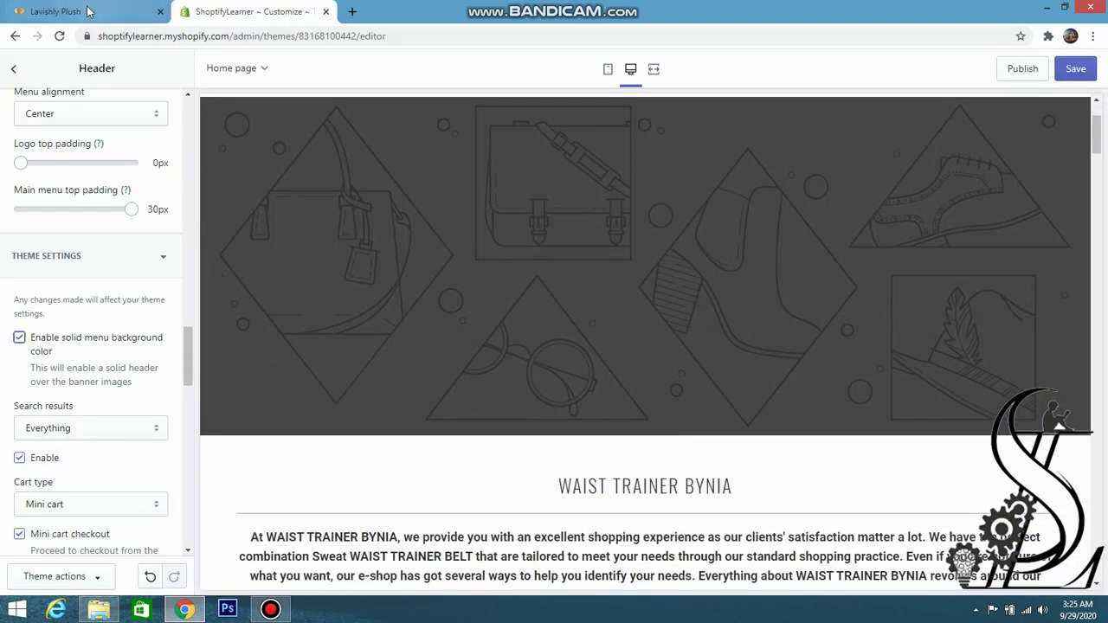
left_click(15, 73)
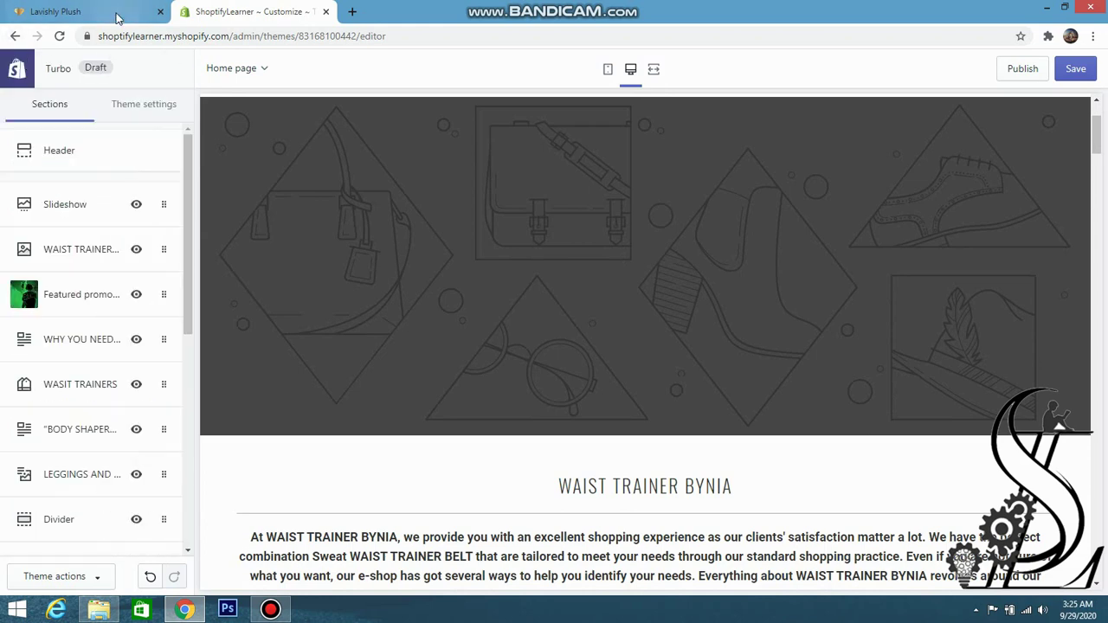
left_click(108, 13)
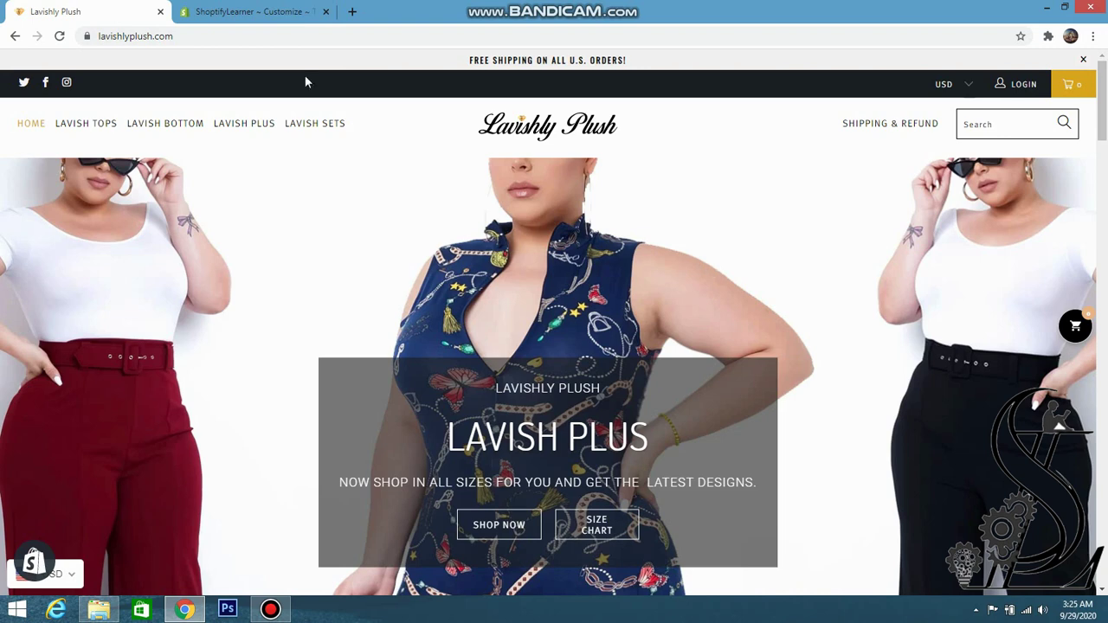
left_click(244, 12)
scroll(531, 285, "up", 1)
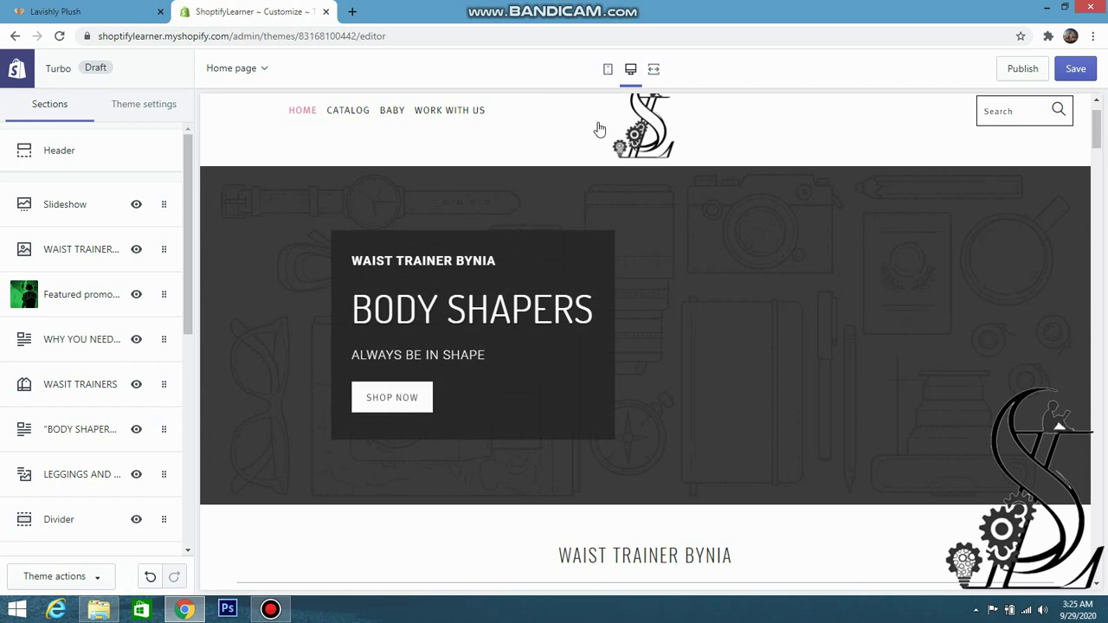
- Open the Slideshow section and expand the settings of its first slide
left_click(87, 208)
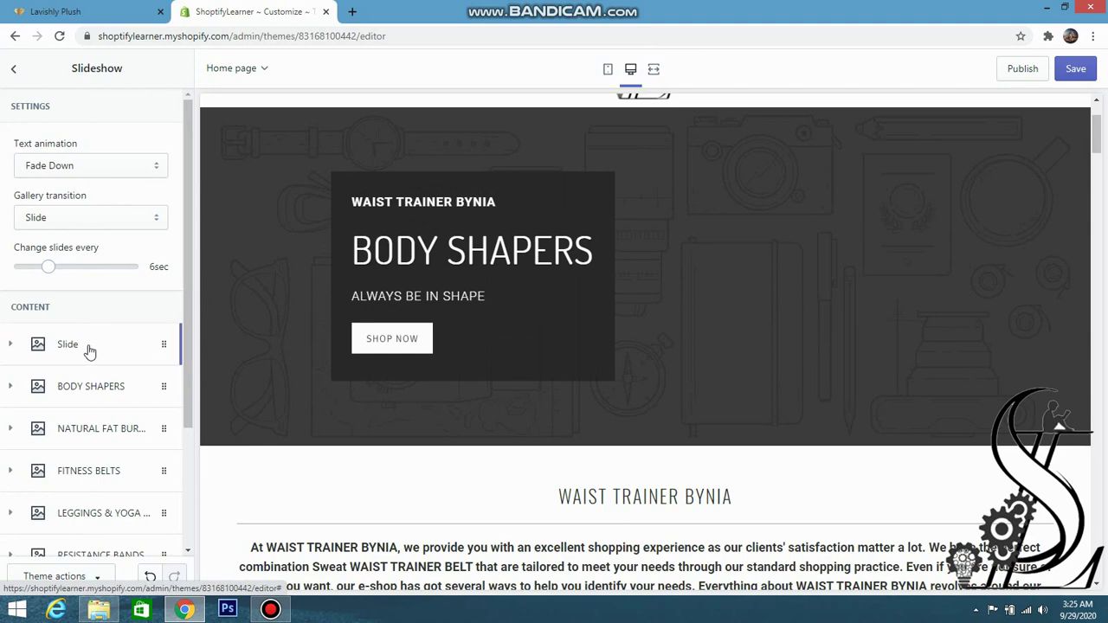
scroll(455, 341, "up", 1)
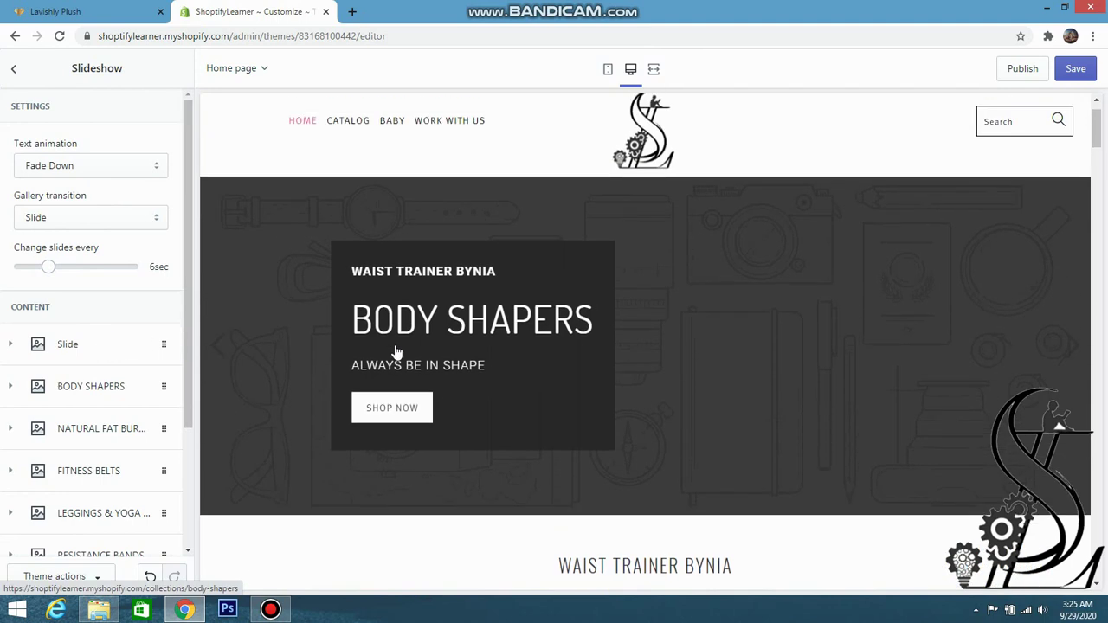
left_click(83, 347)
scroll(81, 329, "down", 2)
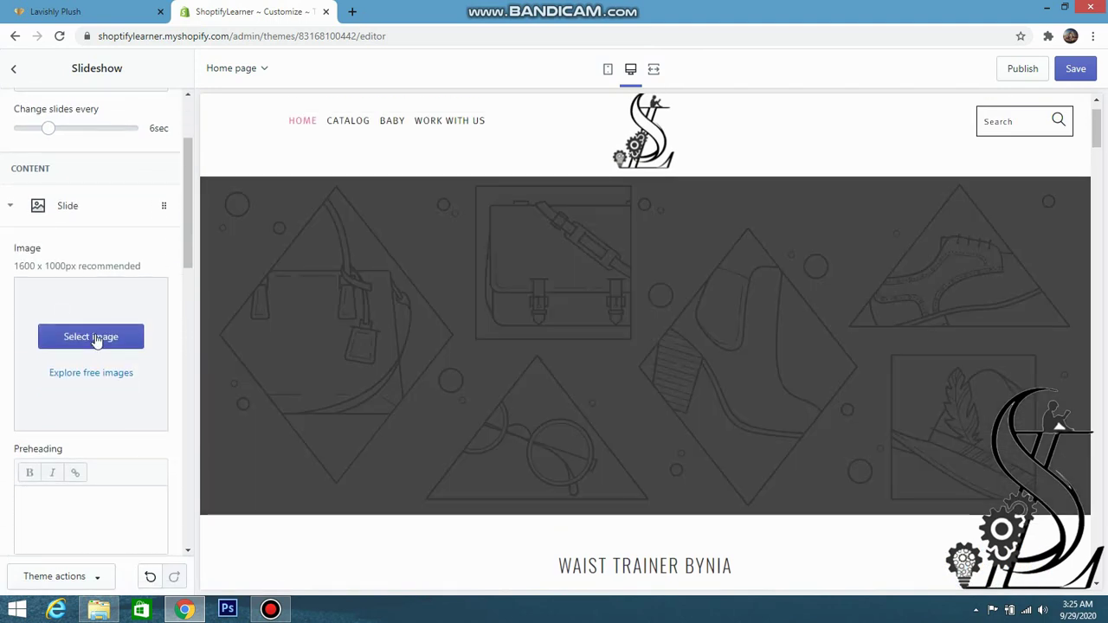
- Upload 2.jpg from the lavish black folder inside the desktop's lavishly plush folder and set it as the first slide's image
left_click(93, 339)
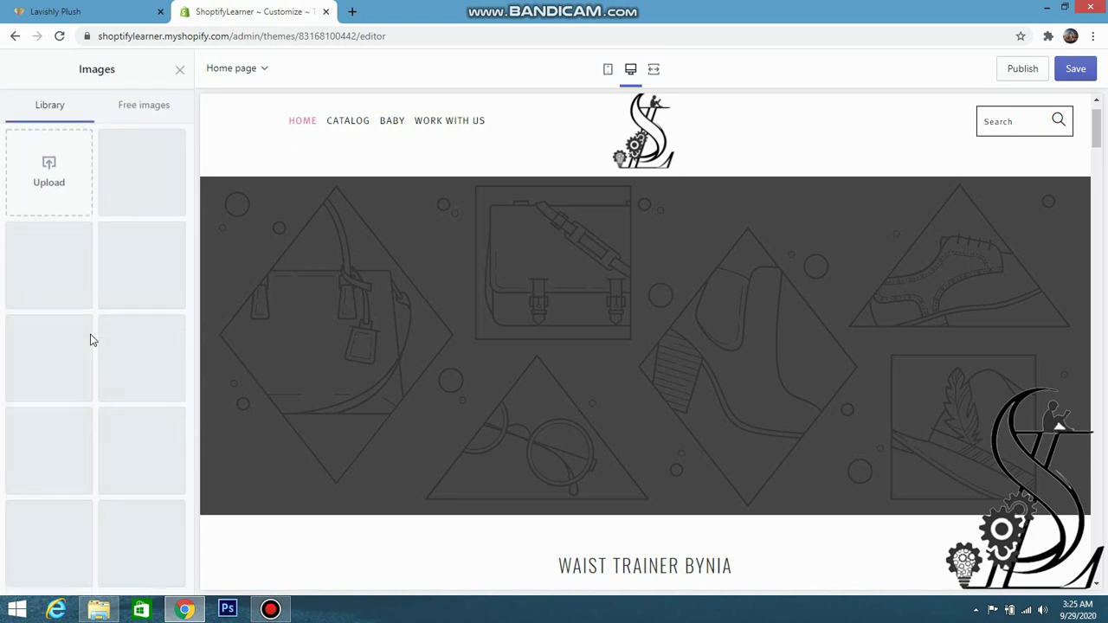
left_click(50, 177)
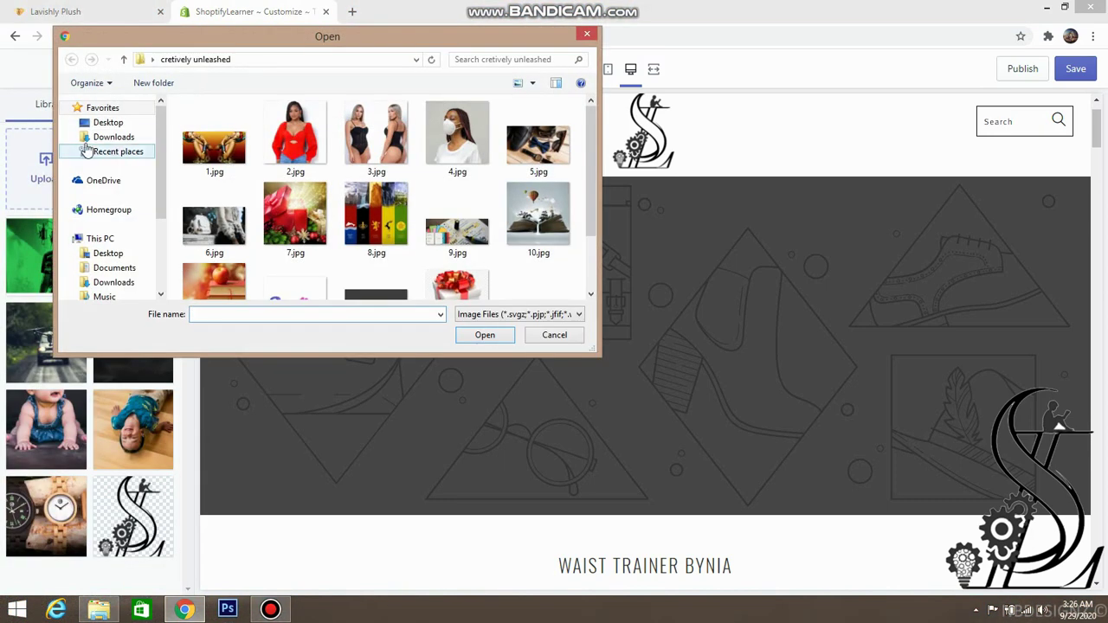
left_click(107, 252)
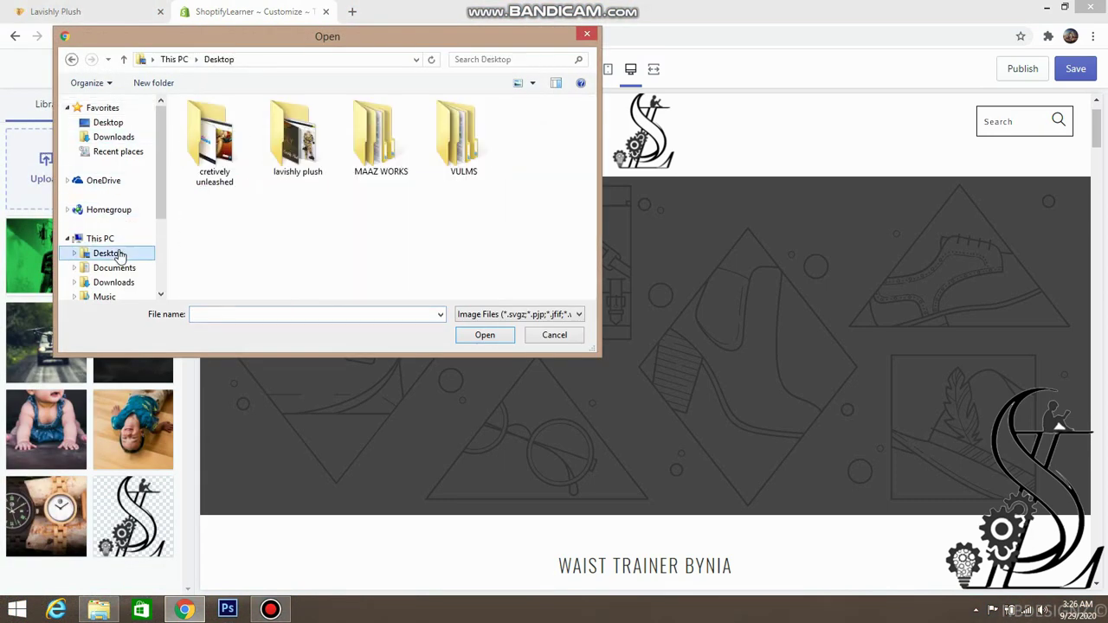
double_click(294, 147)
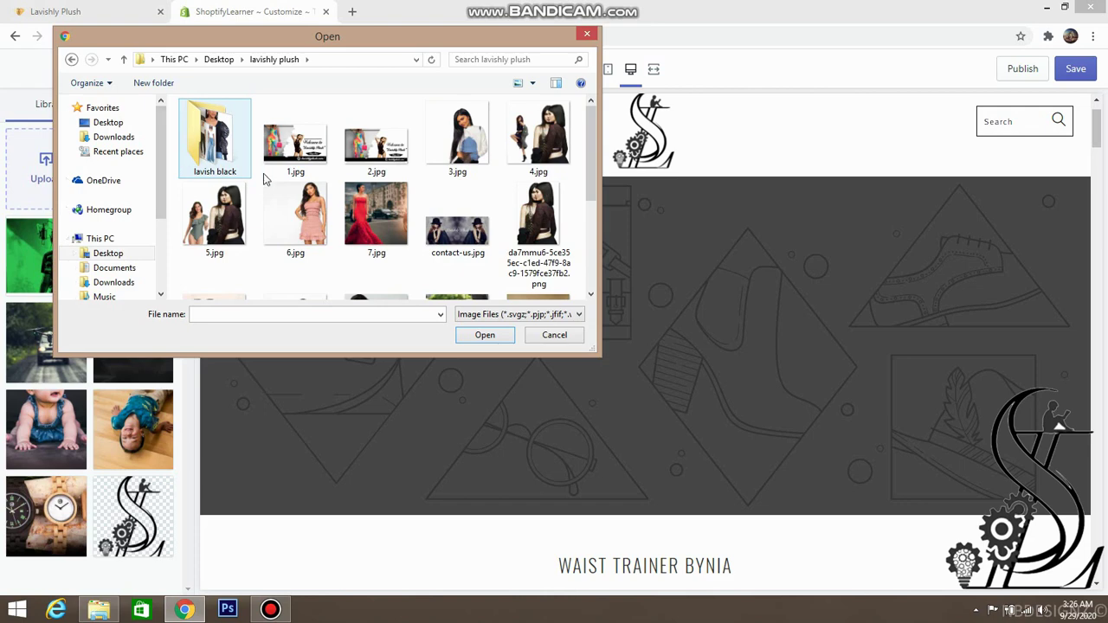
scroll(290, 164, "down", 3)
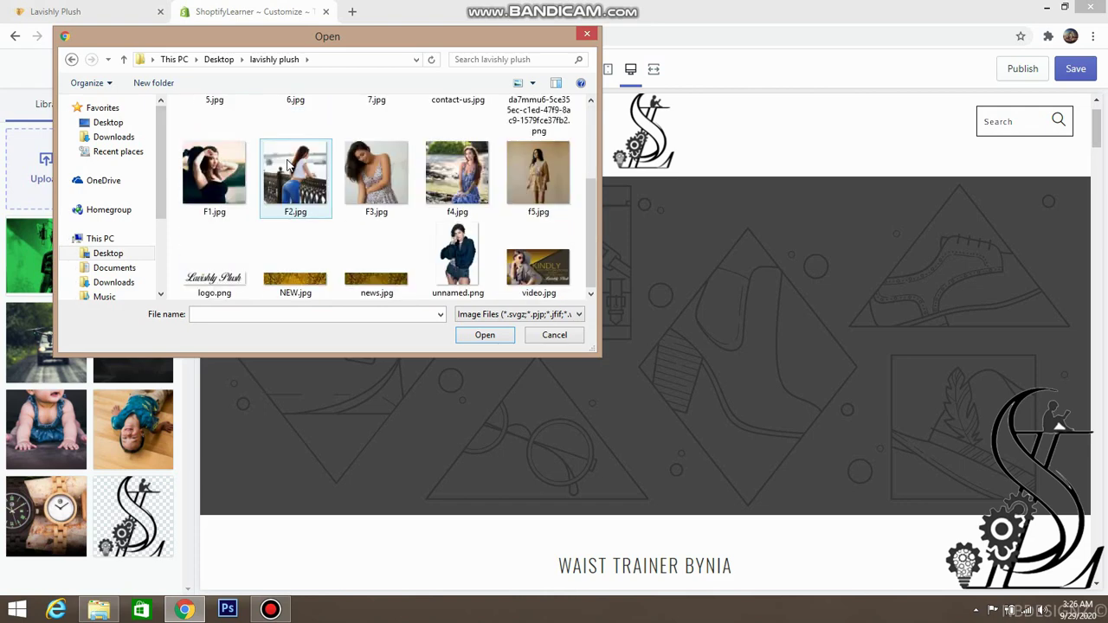
scroll(290, 165, "up", 3)
left_click(290, 160)
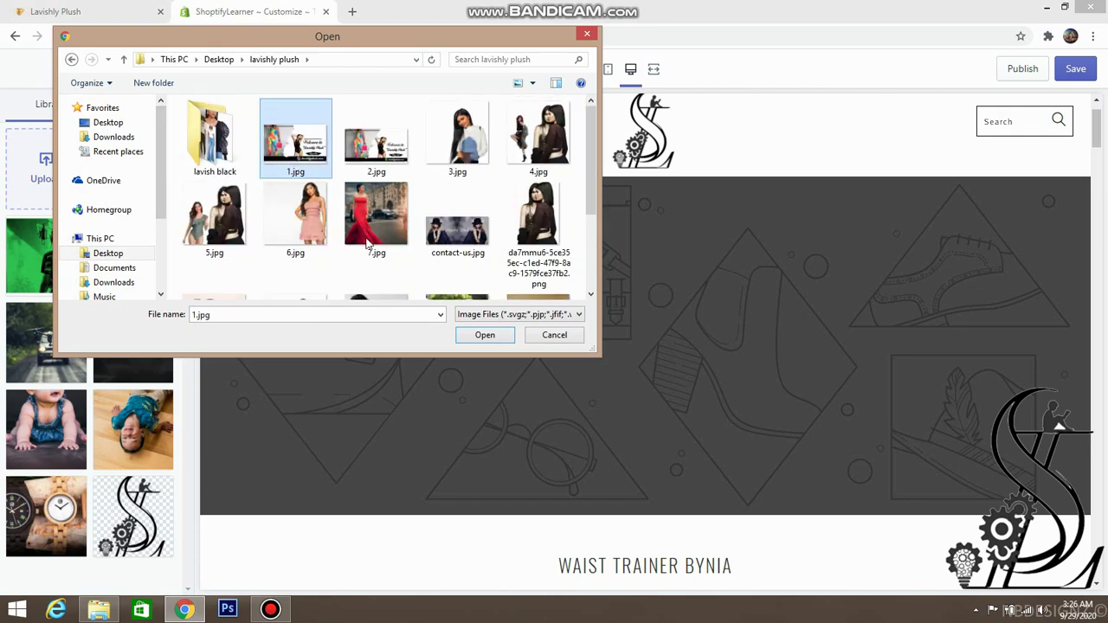
double_click(212, 152)
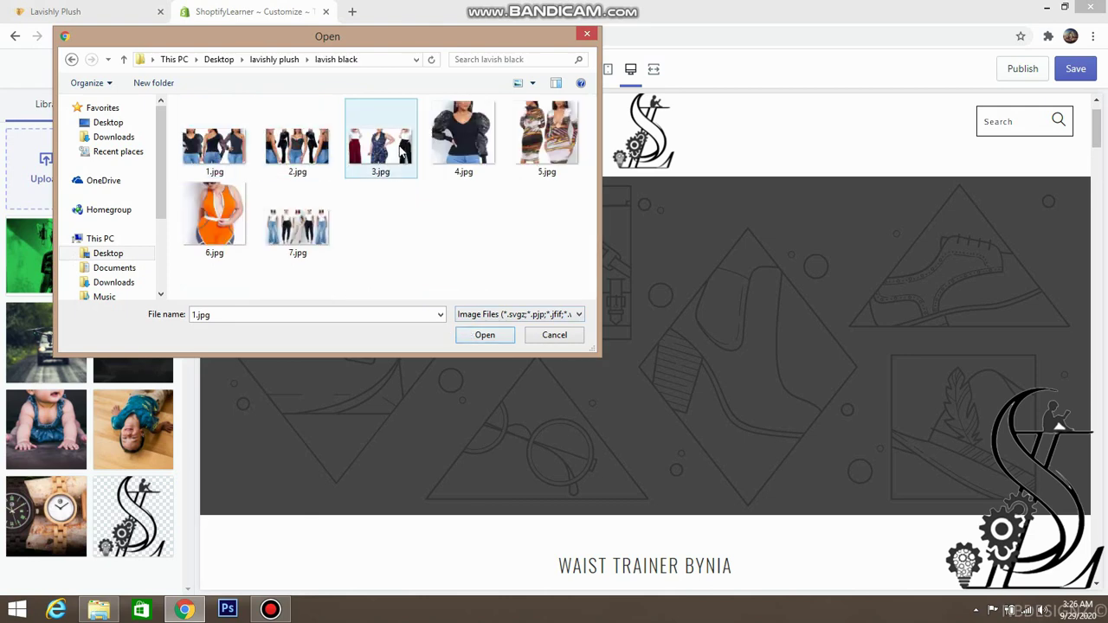
left_click(290, 152)
left_click(484, 336)
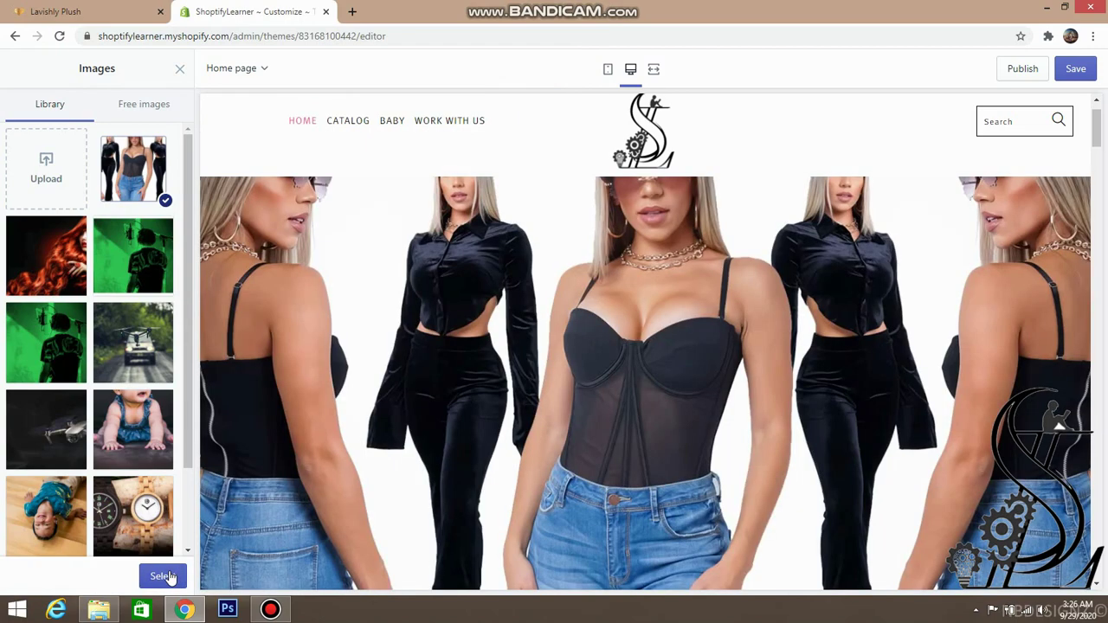
left_click(163, 577)
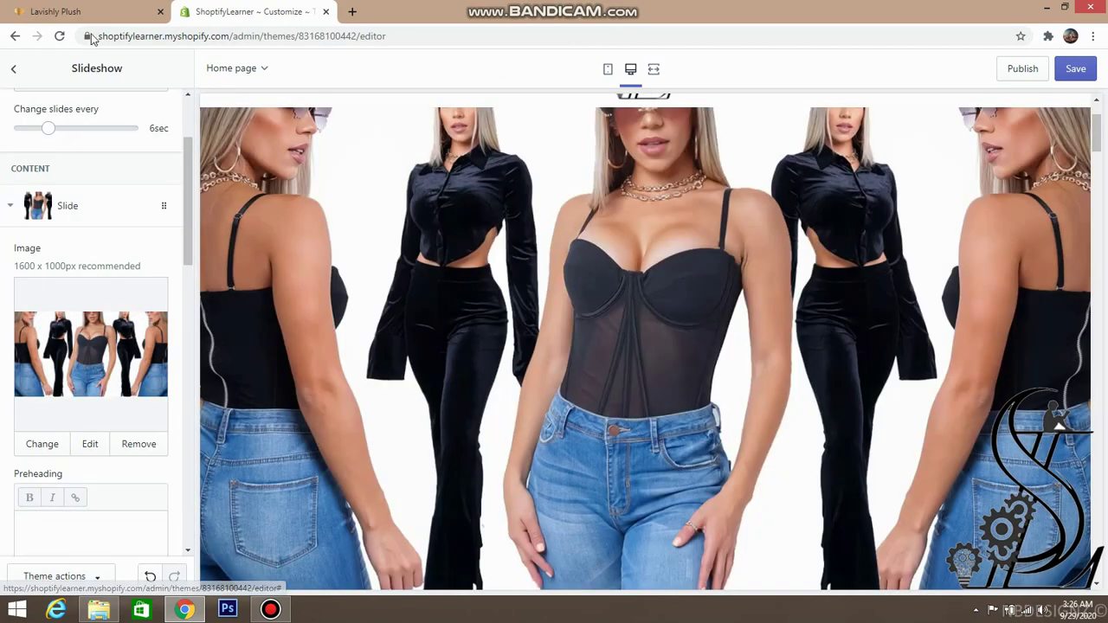
- Check the text on the matching Lavishly Plush slide and set the first slide's preheading to "THE HOME OF FASHION"
left_click(111, 15)
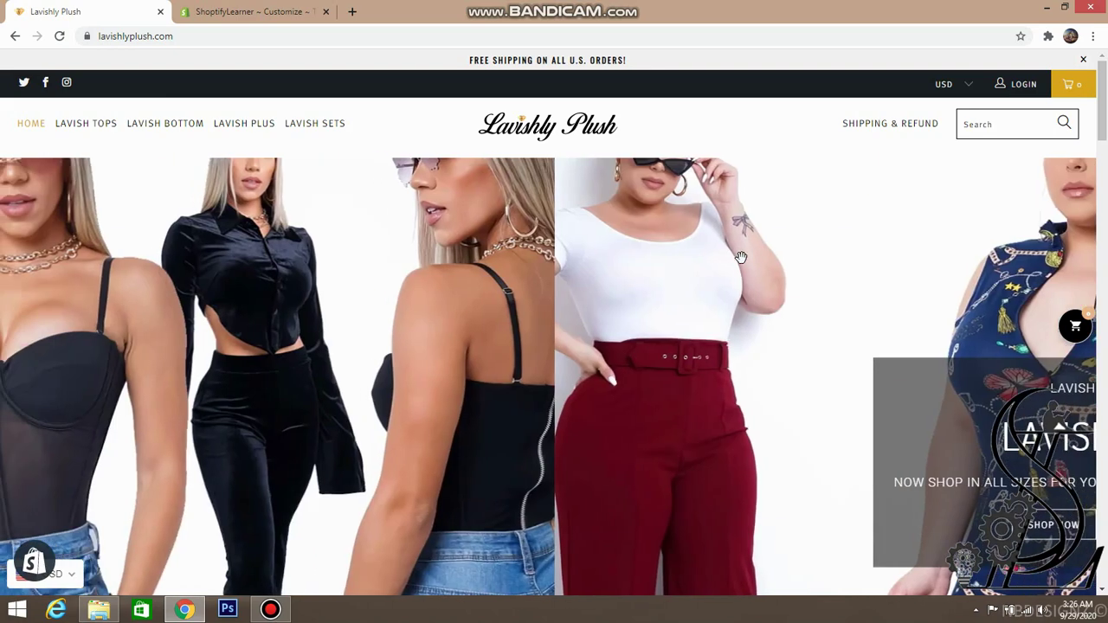
scroll(474, 249, "down", 1)
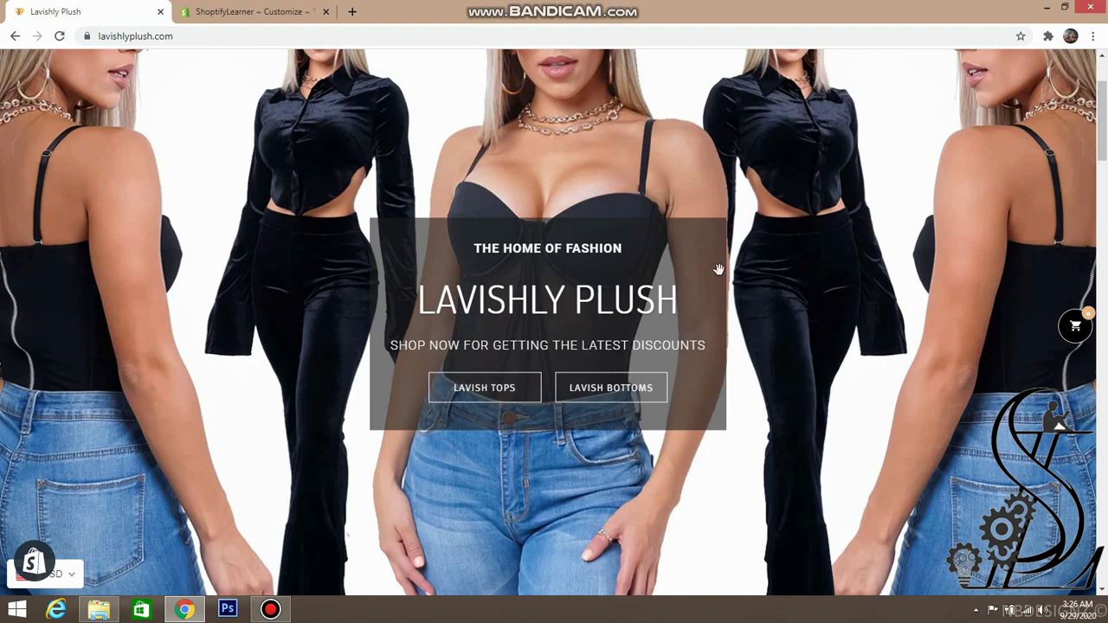
left_click(251, 12)
scroll(86, 277, "down", 2)
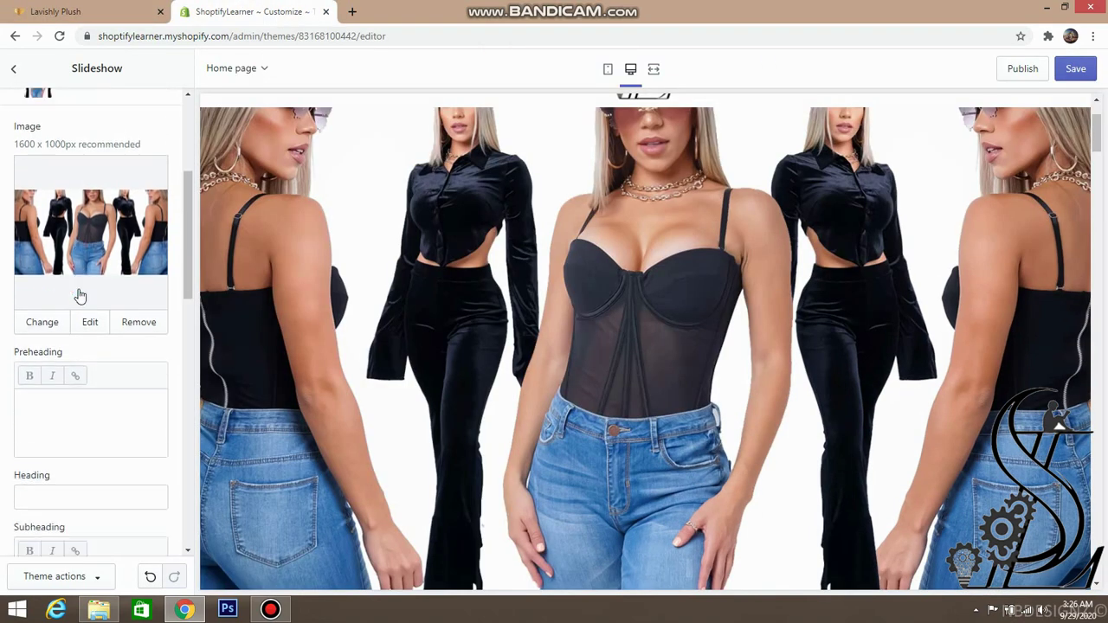
scroll(80, 297, "down", 1)
left_click(55, 11)
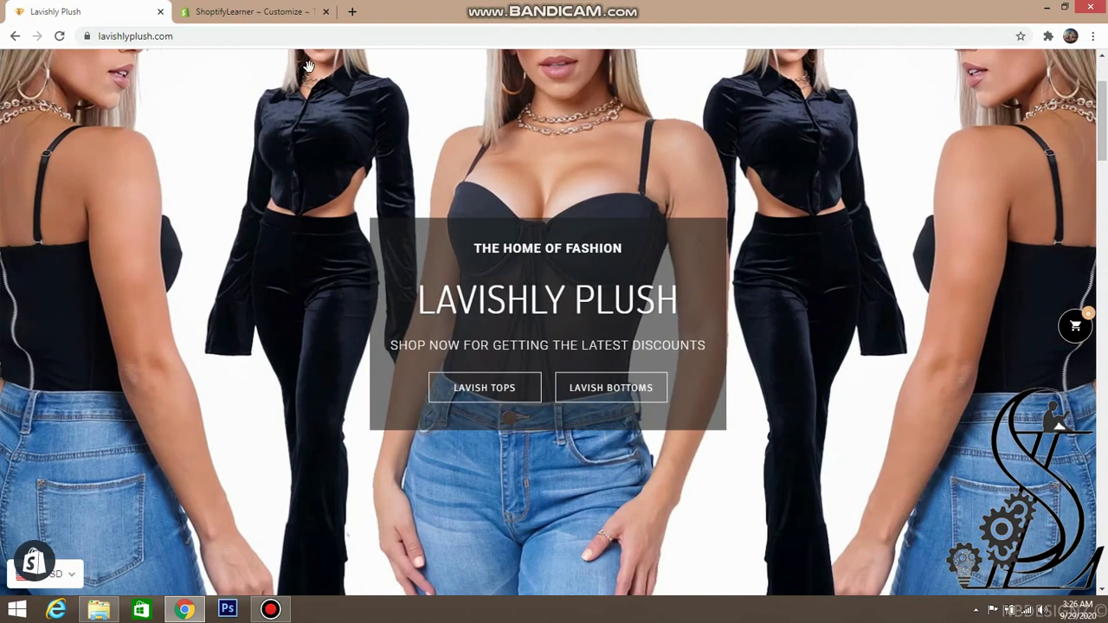
left_click(295, 19)
left_click(112, 336)
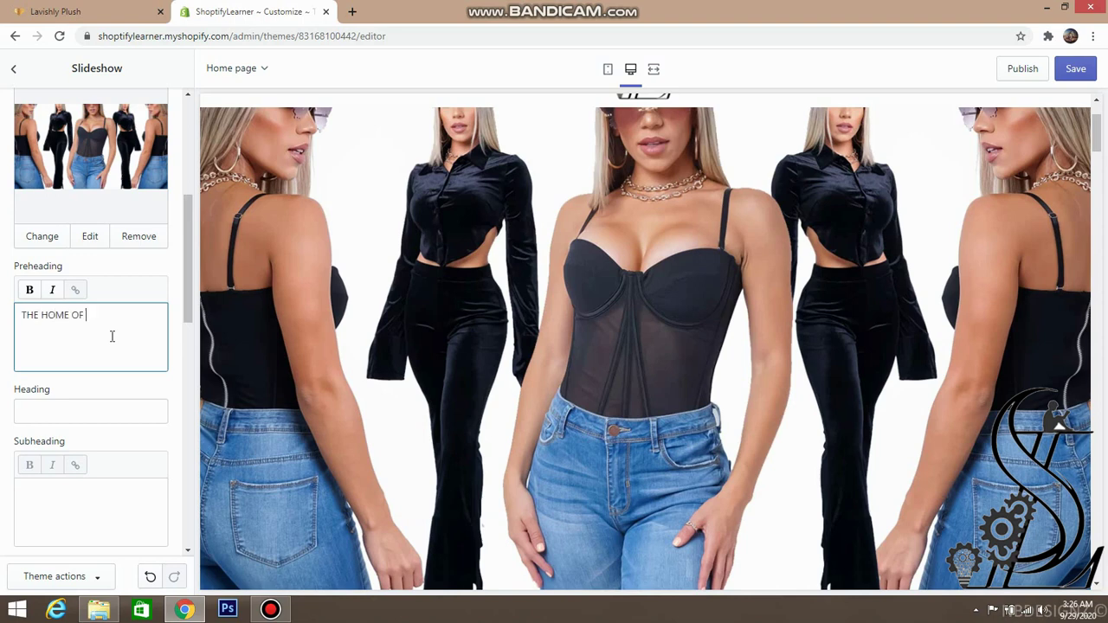
type("THE HOME OF FASHION")
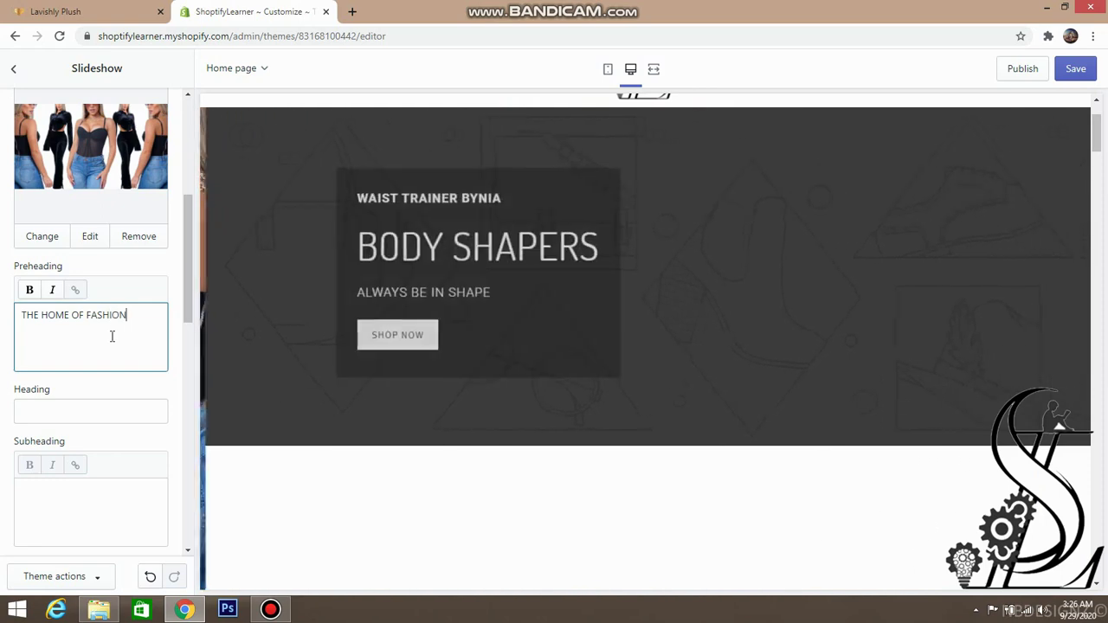
- Check the Lavishly Plush slide's heading and set the first slide's heading to "SHOPIFY LEARNER"
left_click(122, 405)
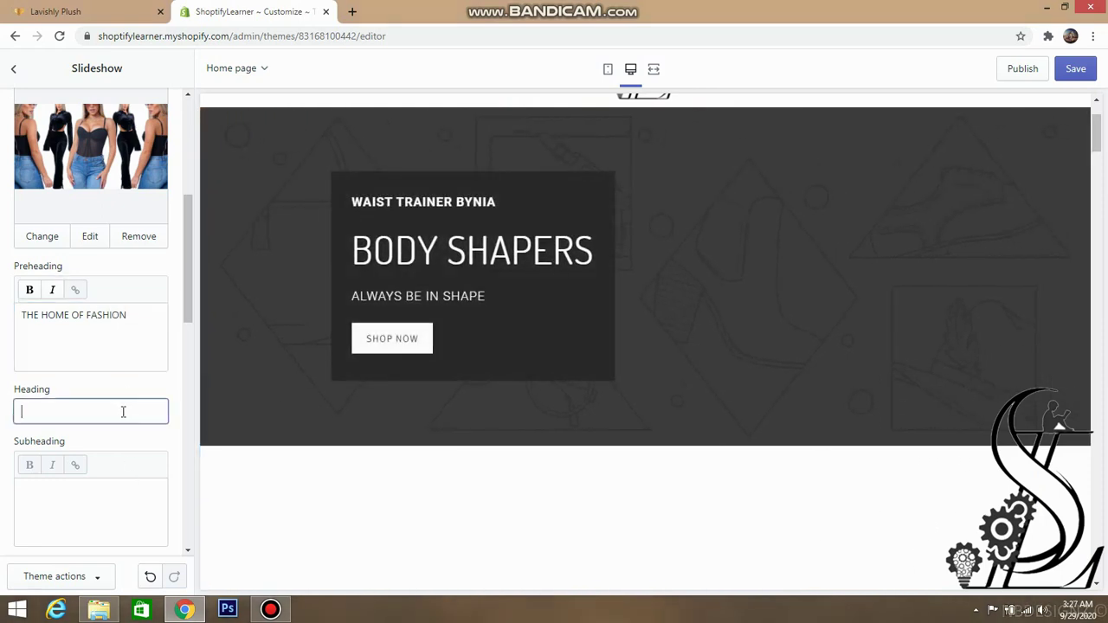
left_click(55, 11)
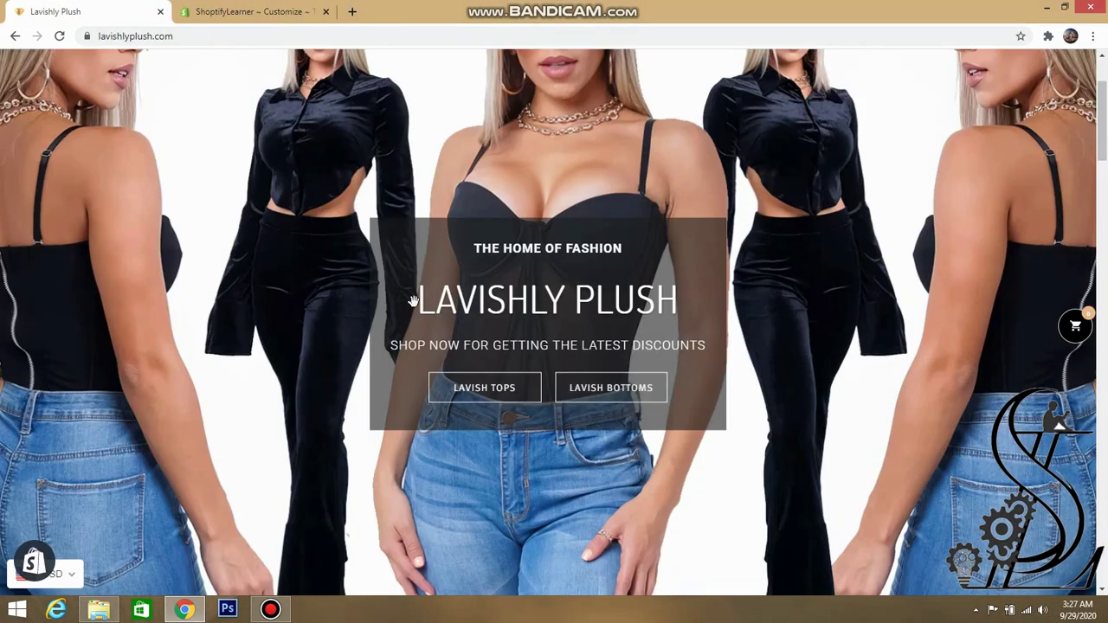
left_click(275, 19)
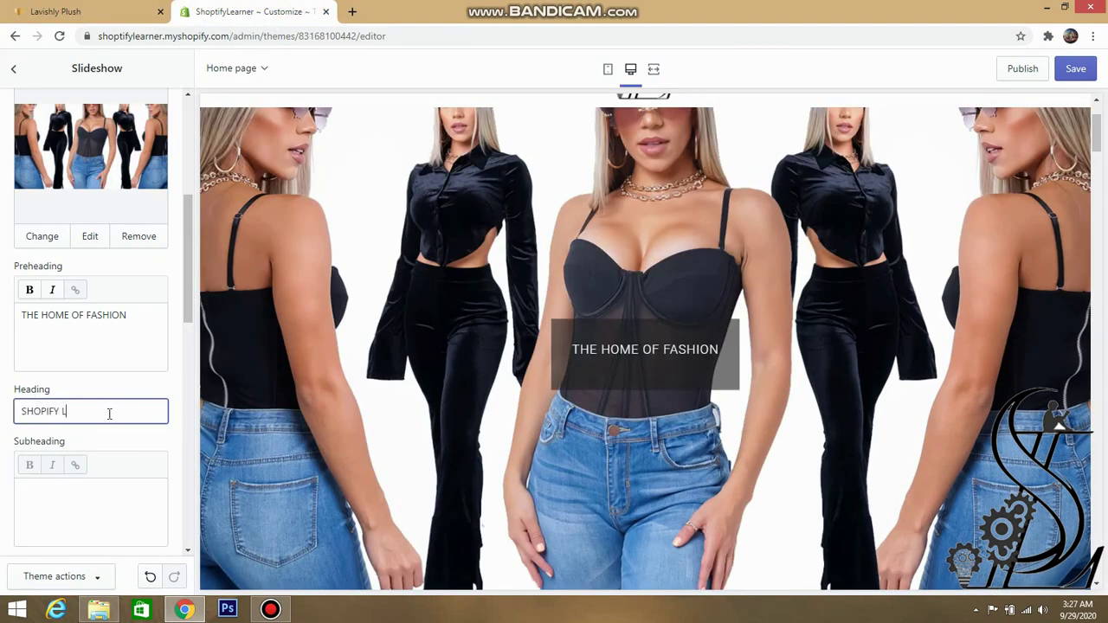
type("SHOPIFY LEARNER")
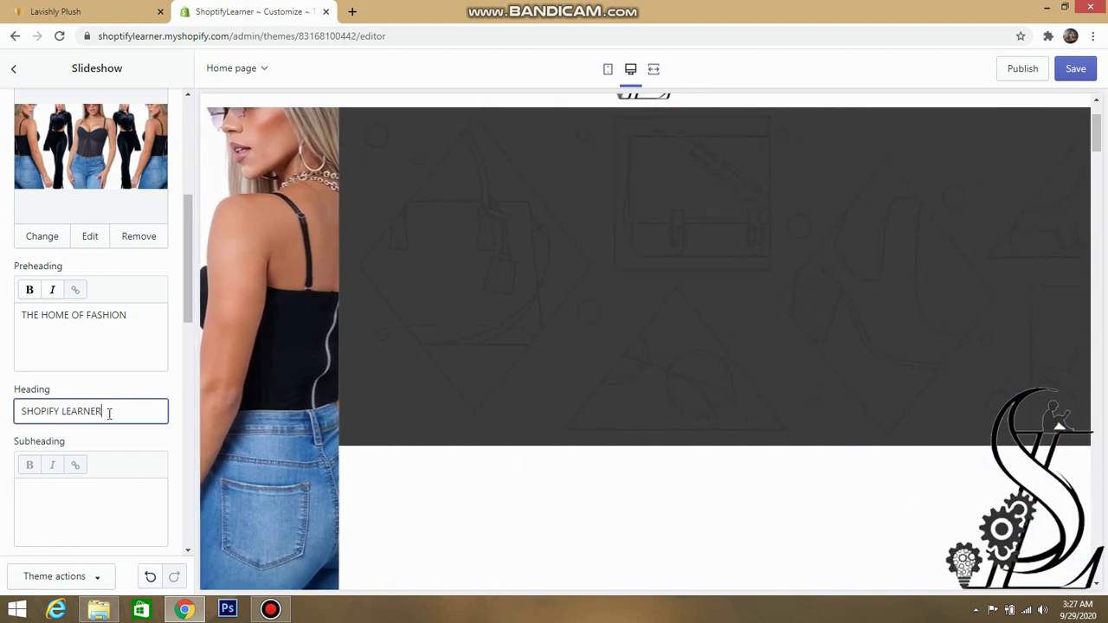
- Copy the Lavishly Plush slide's subheading into the first slide as "SHOP NOW FOR GETTING THE LATEST DISCOUNTS"
left_click(115, 20)
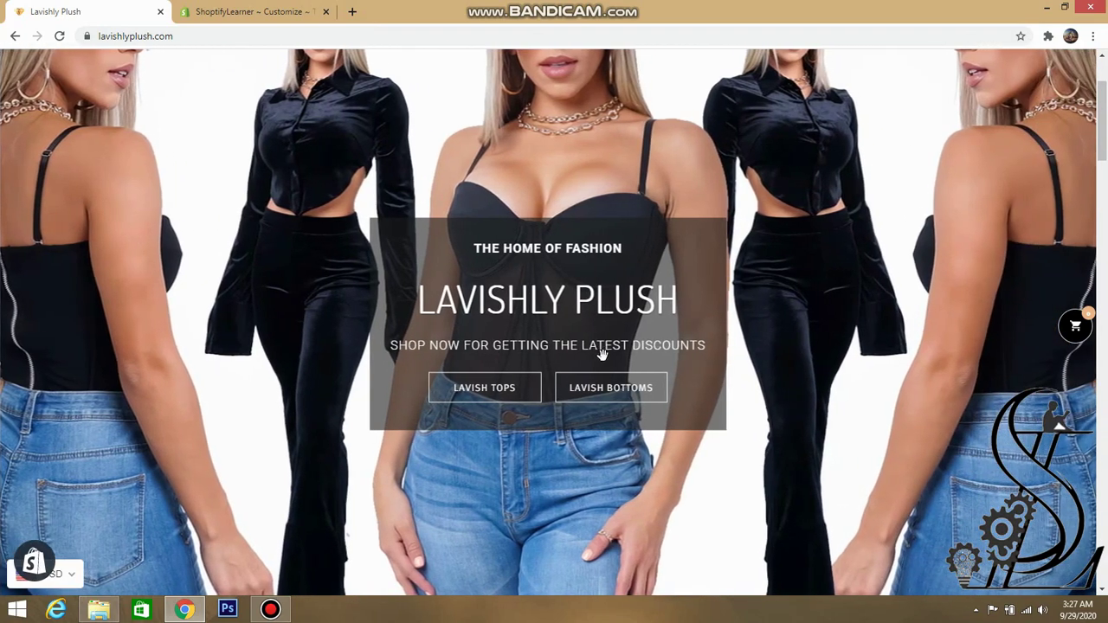
left_click(243, 17)
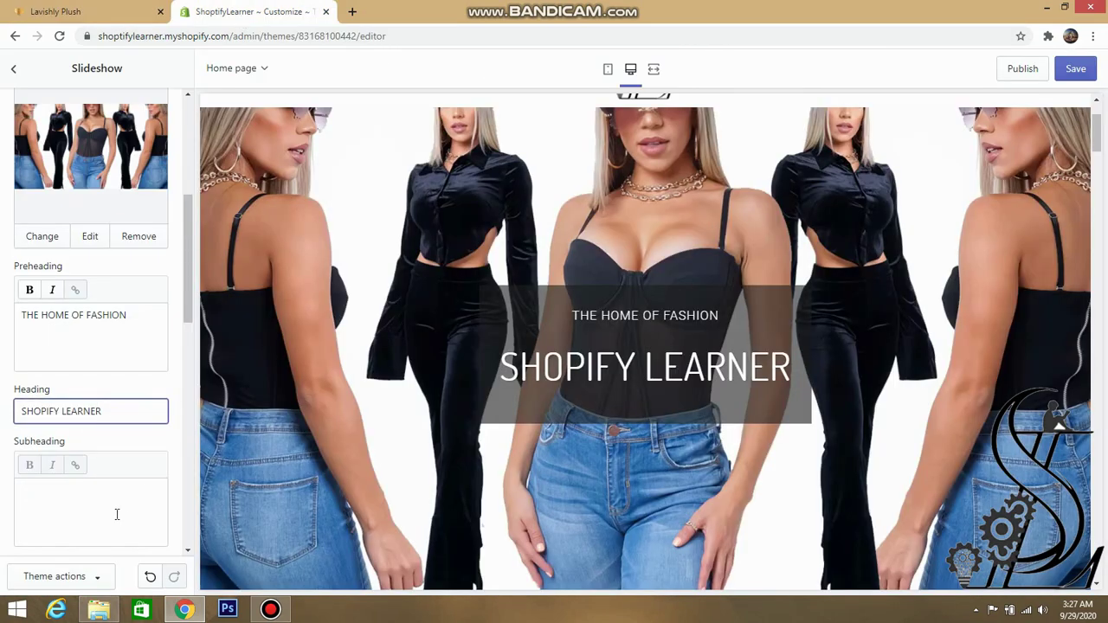
left_click(110, 528)
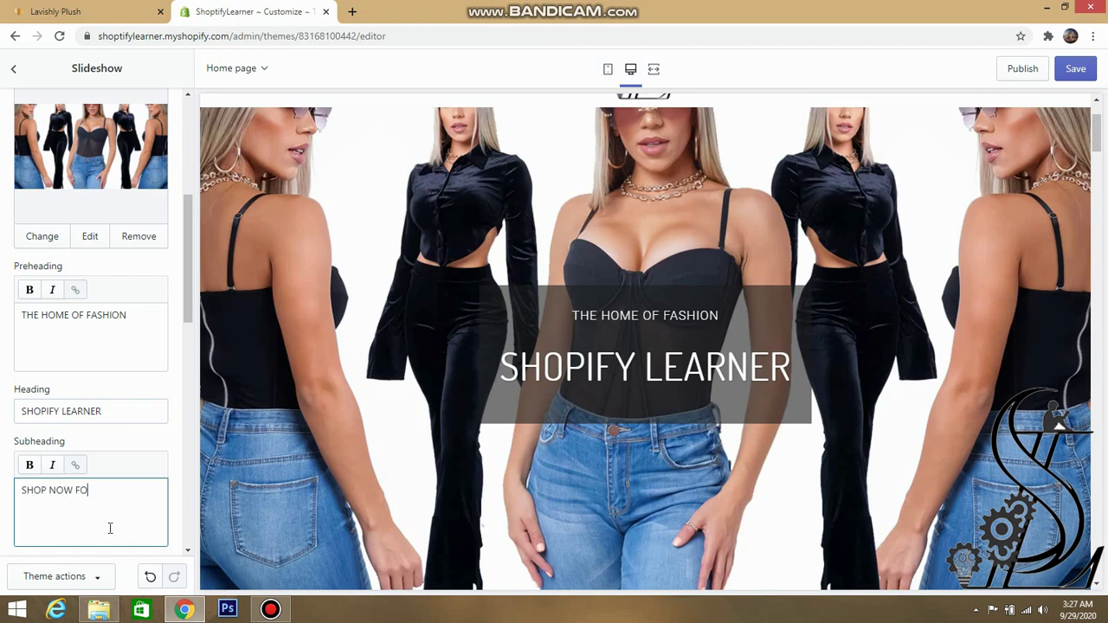
type("SHOP NOW FOR GETTING THE LATEST DISCOUNTS")
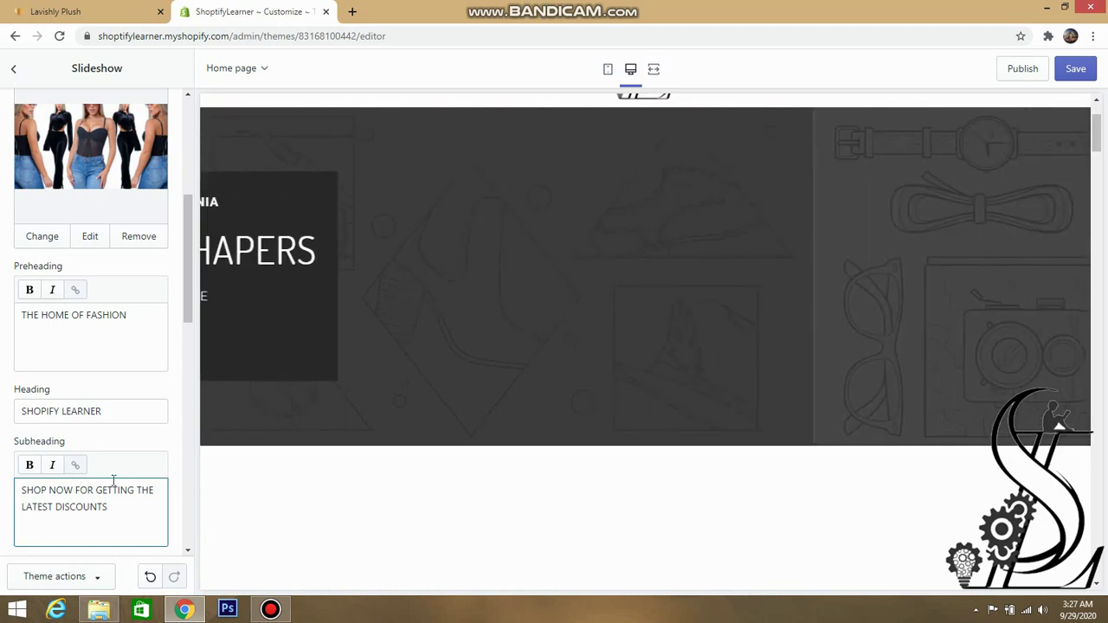
- Check the button labels on the matching Lavishly Plush slide and set the first slide's first button label to "LAVISH TOPS"
scroll(110, 441, "down", 1)
scroll(110, 440, "down", 3)
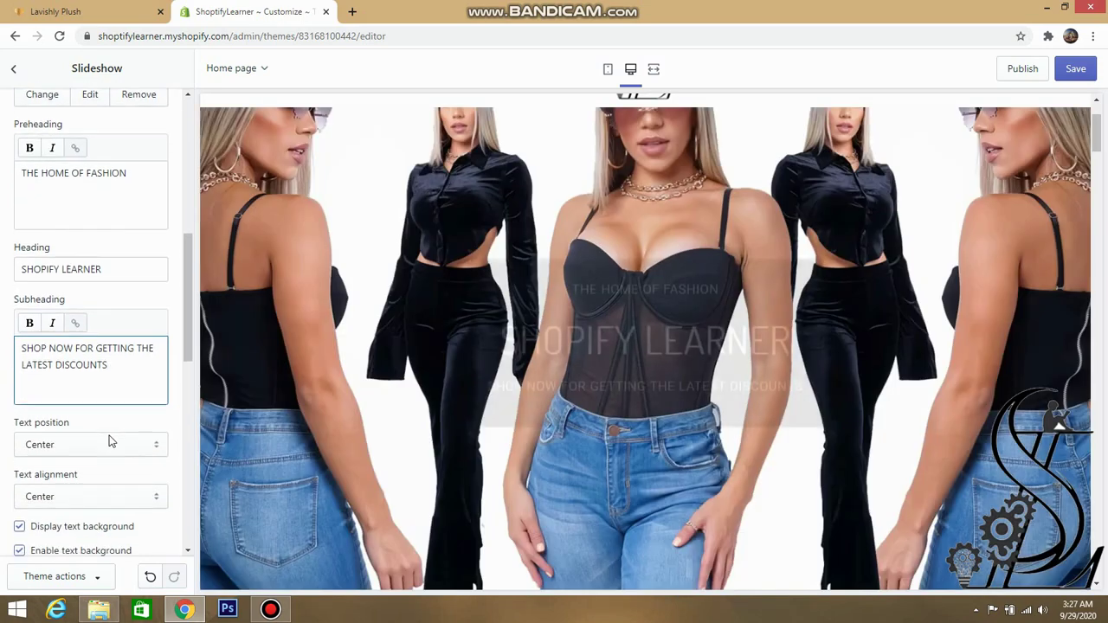
left_click(94, 13)
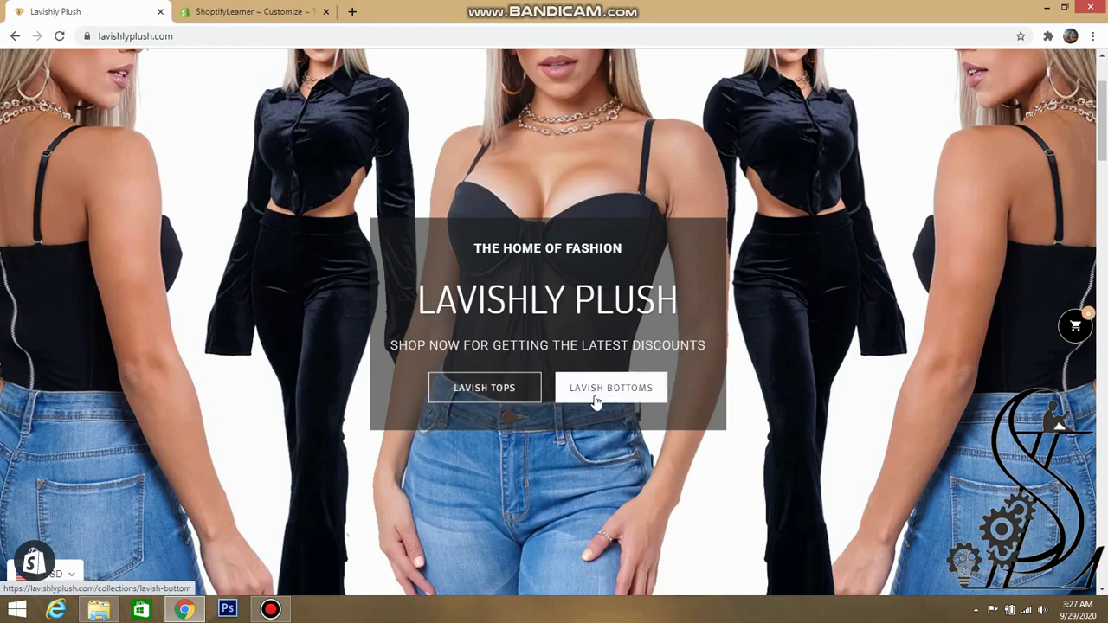
left_click(242, 8)
scroll(81, 421, "down", 1)
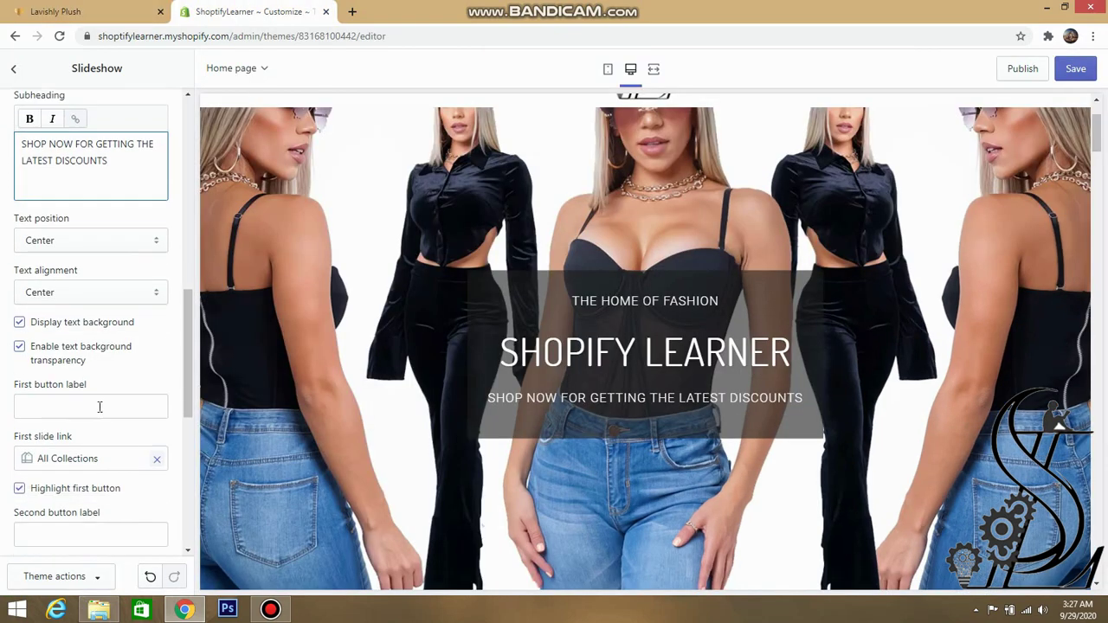
left_click(108, 406)
type("LAVISH TOPS")
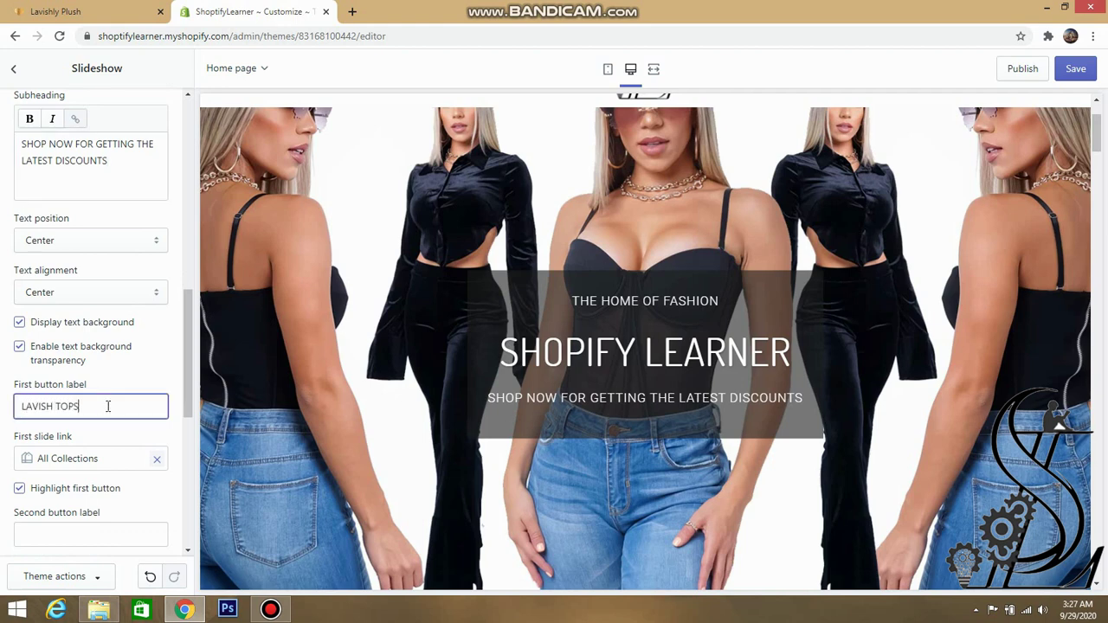
- Set the first slide's second button label to "LAVISH BOTTOMS"
scroll(108, 408, "up", 1)
scroll(105, 412, "down", 2)
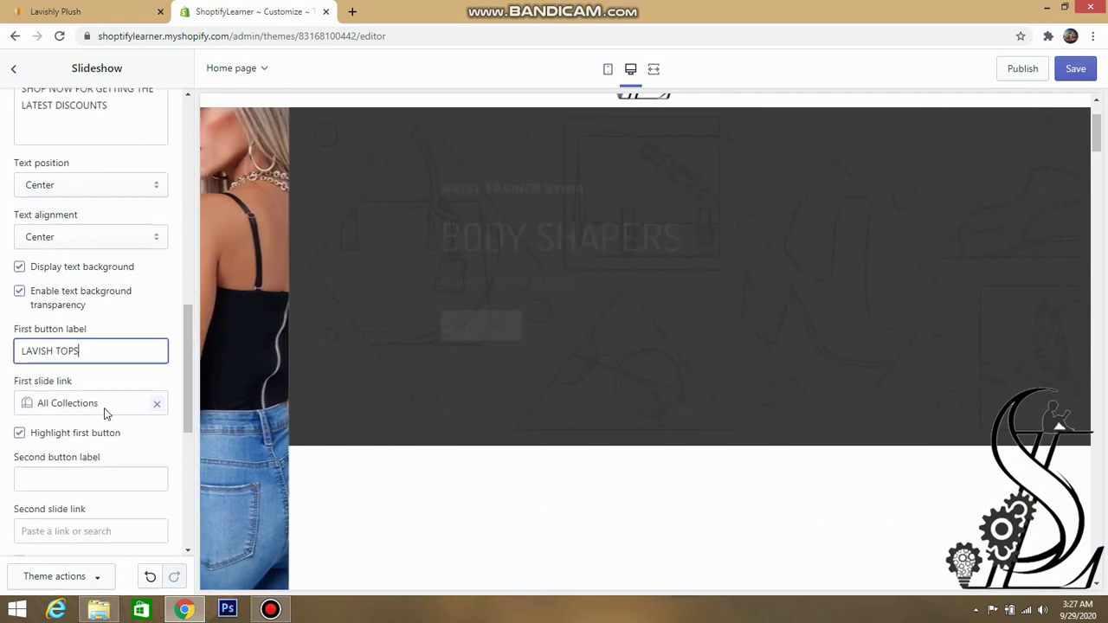
left_click(105, 464)
type("LAVISH BOTTOMS")
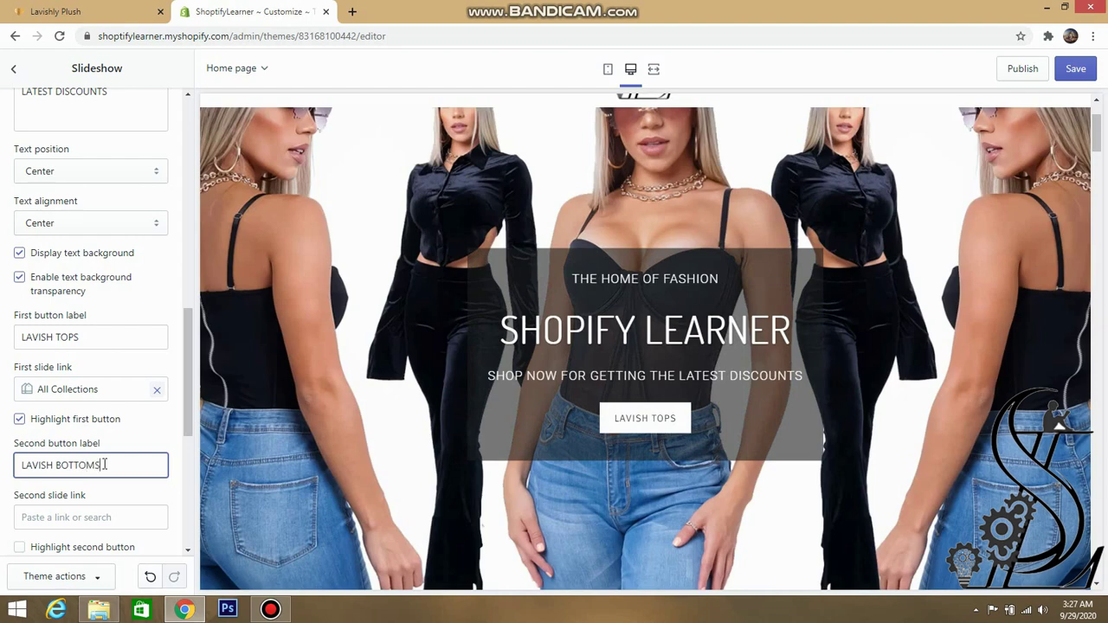
- Link the first slide's LAVISH BOTTOMS button to All Collections
scroll(52, 476, "down", 1)
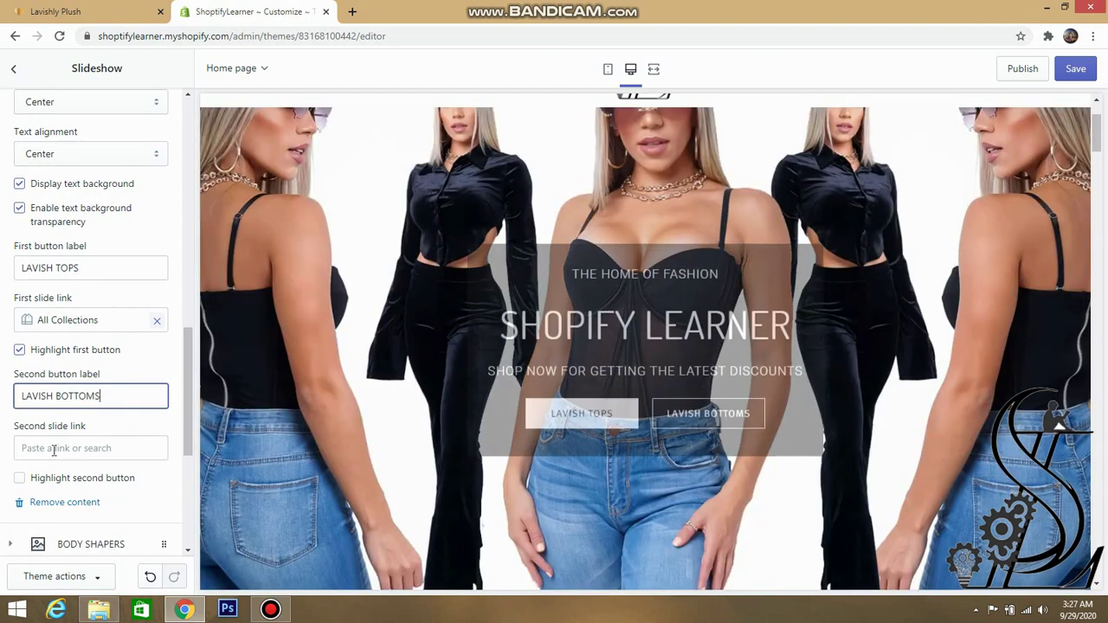
left_click(86, 447)
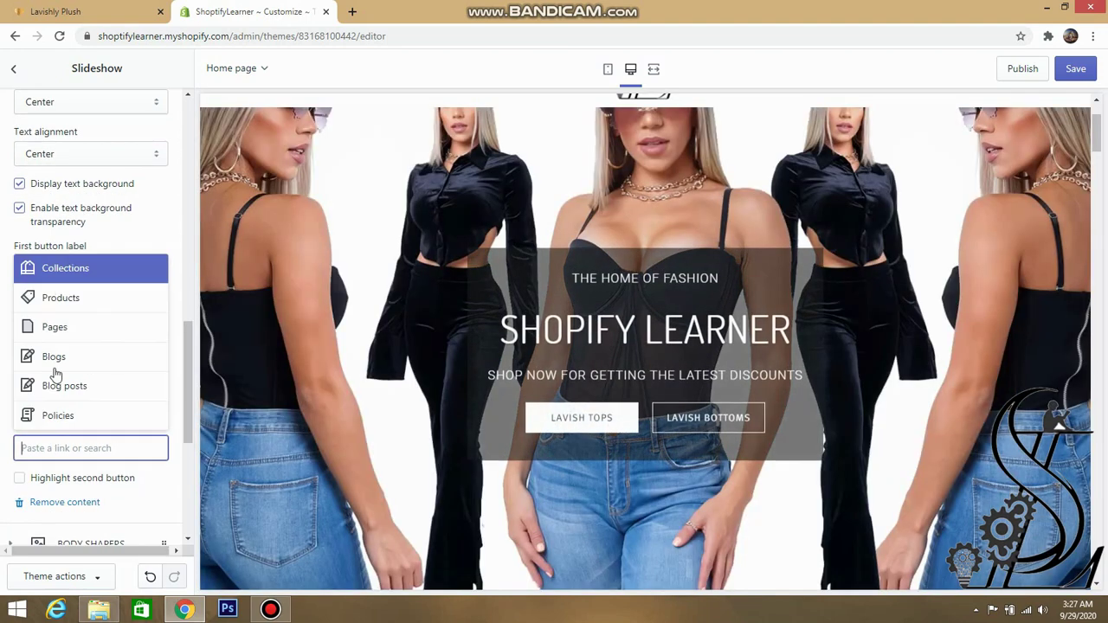
left_click(76, 279)
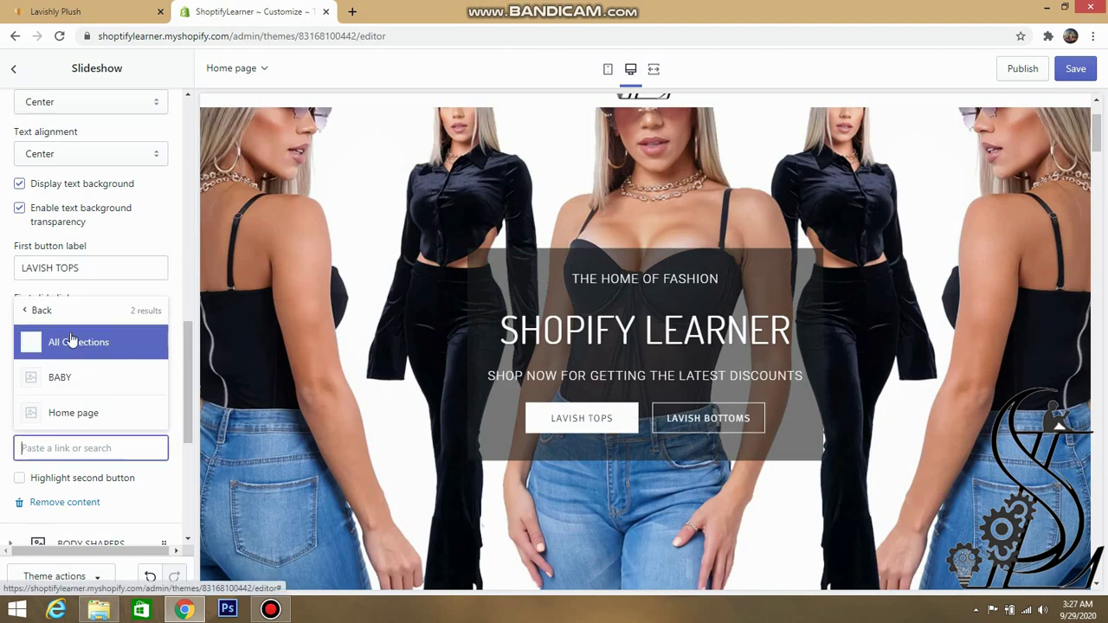
left_click(71, 343)
- Turn off the LAVISH TOPS button's highlight and compare the slide with the Lavishly Plush one
left_click(63, 12)
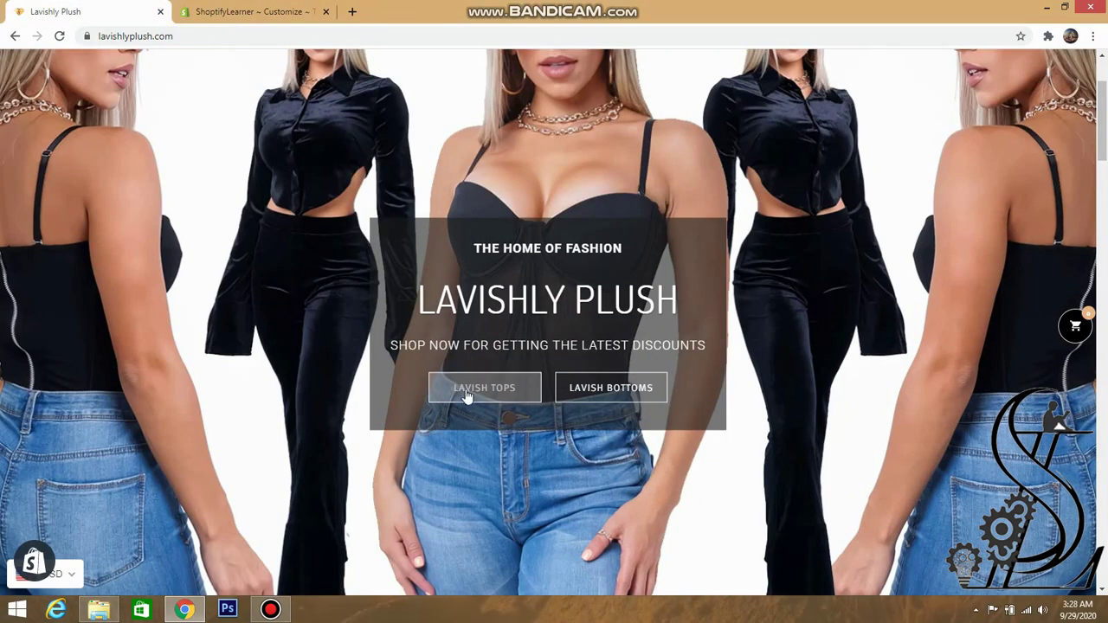
left_click(273, 14)
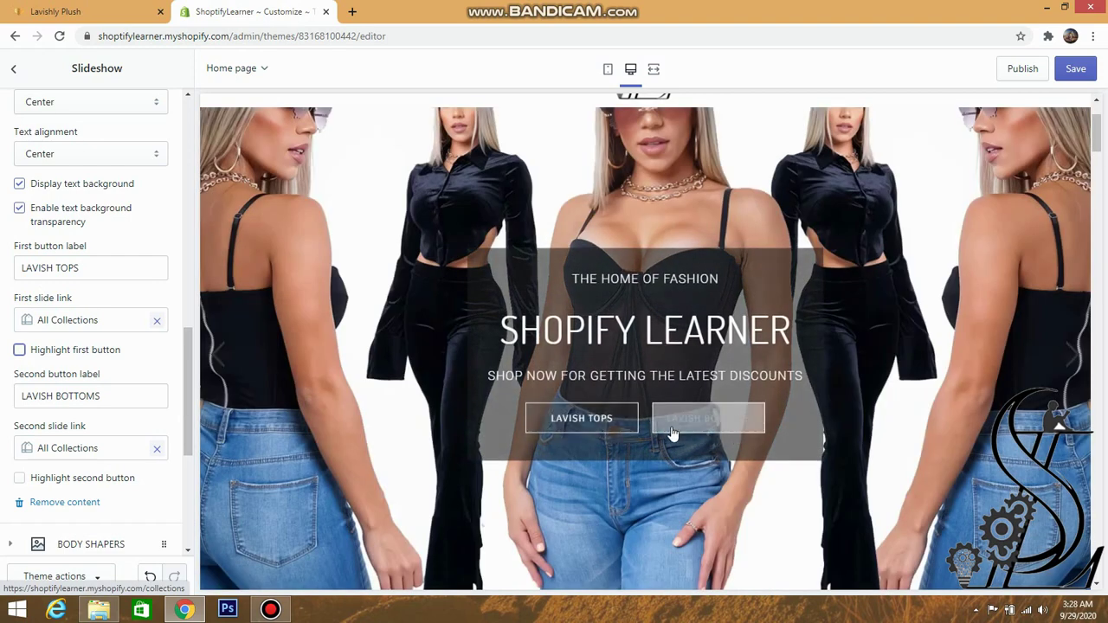
scroll(831, 309, "down", 1)
scroll(831, 309, "up", 3)
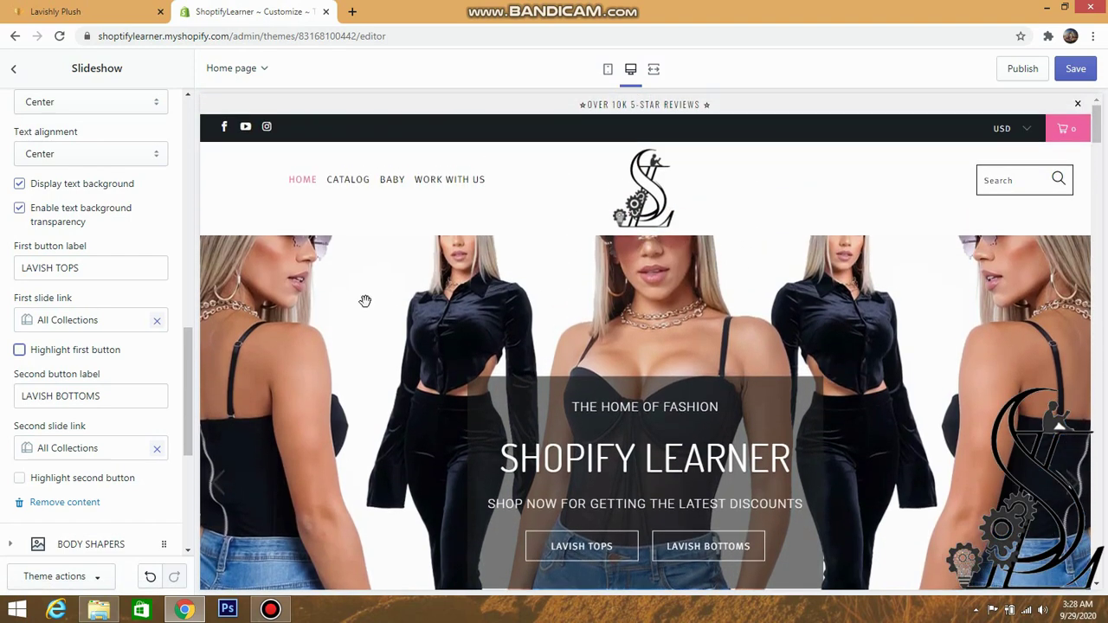
scroll(278, 316, "down", 3)
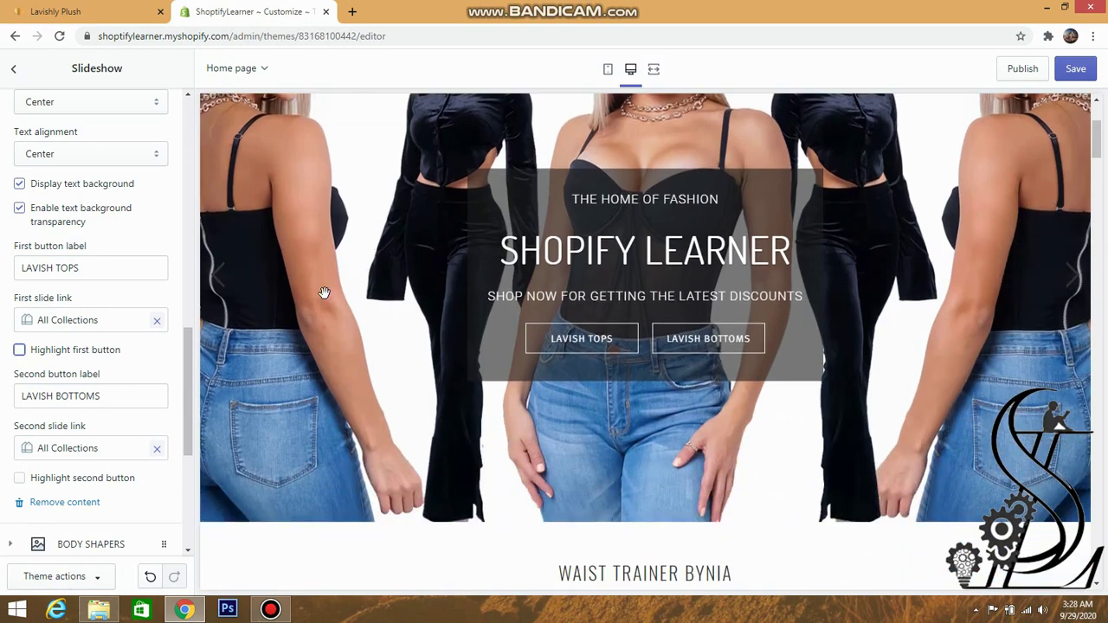
left_click(78, 10)
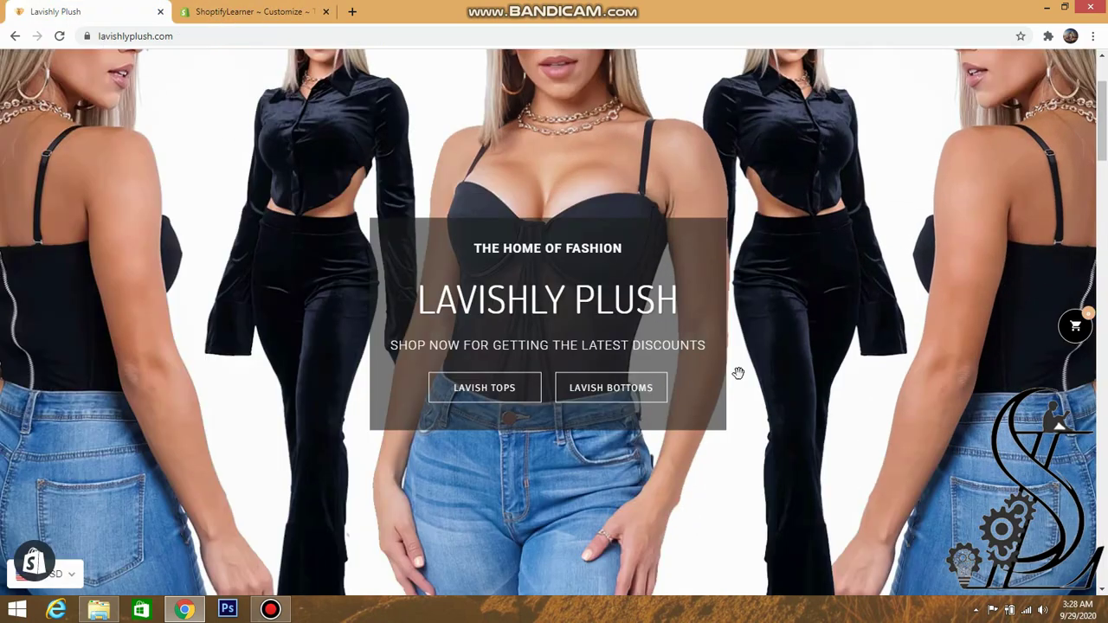
left_click(218, 12)
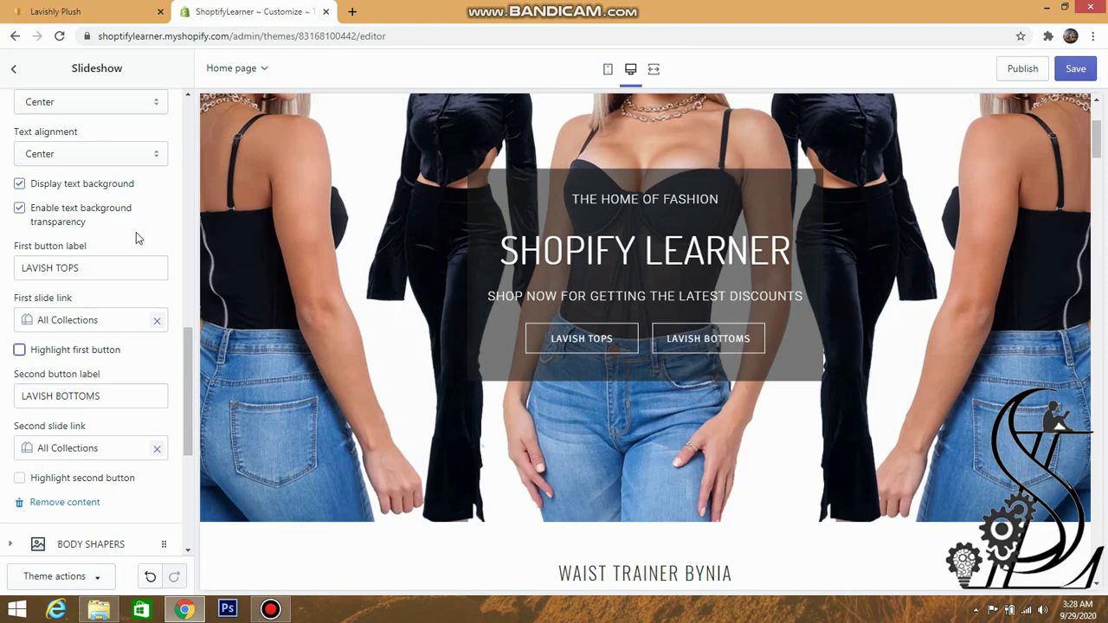
- Review the slideshow's gallery transition and text animation options, keeping Slide and Fade Down
scroll(136, 238, "up", 10)
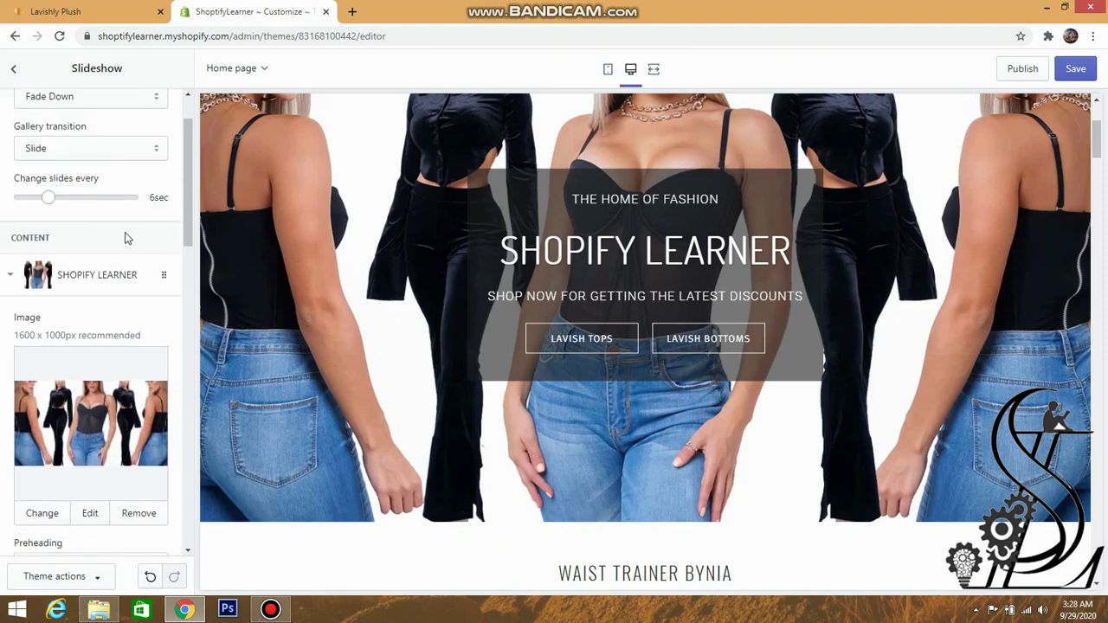
scroll(125, 238, "up", 2)
left_click(143, 224)
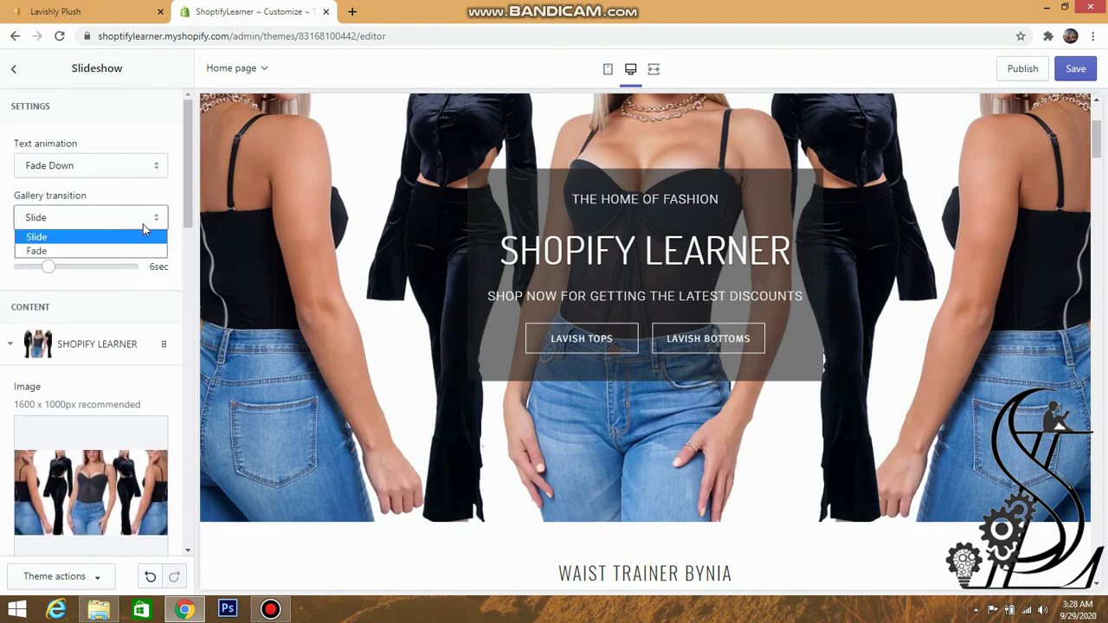
left_click(134, 230)
scroll(131, 268, "down", 4)
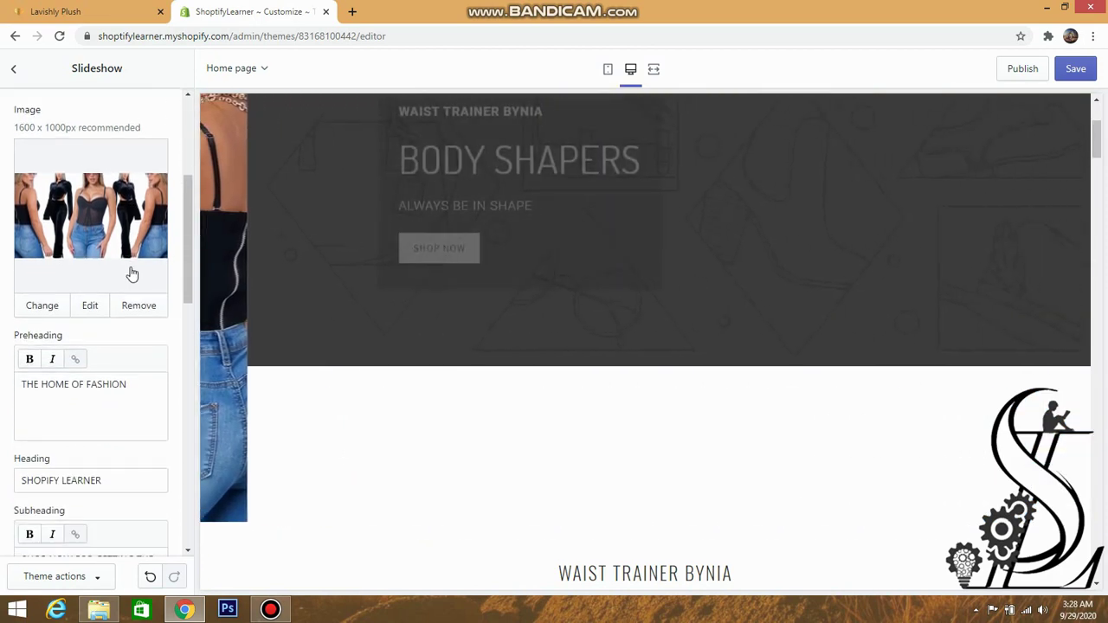
scroll(121, 217, "up", 4)
left_click(115, 172)
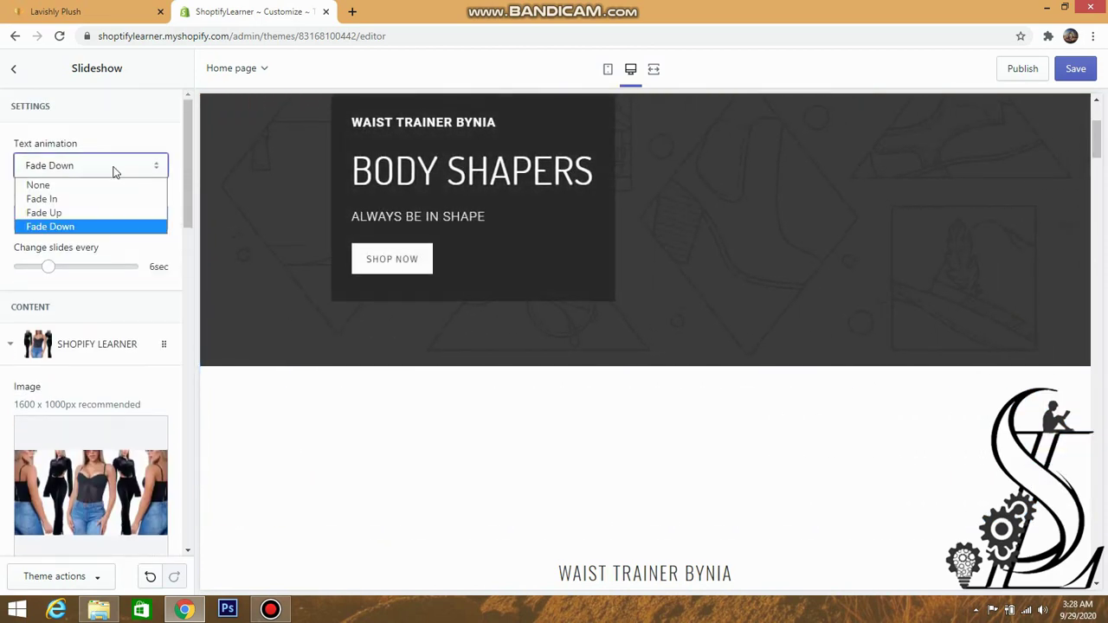
left_click(115, 171)
scroll(433, 124, "up", 2)
- Examine the slide that follows in the Lavishly Plush storefront's slideshow
left_click(48, 12)
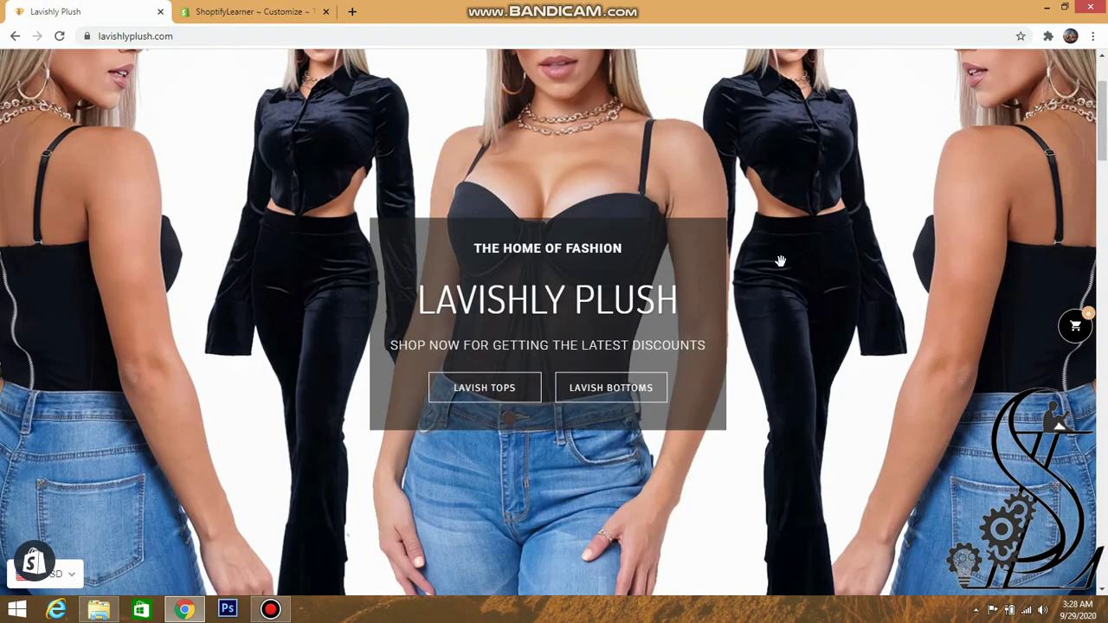
scroll(680, 360, "up", 2)
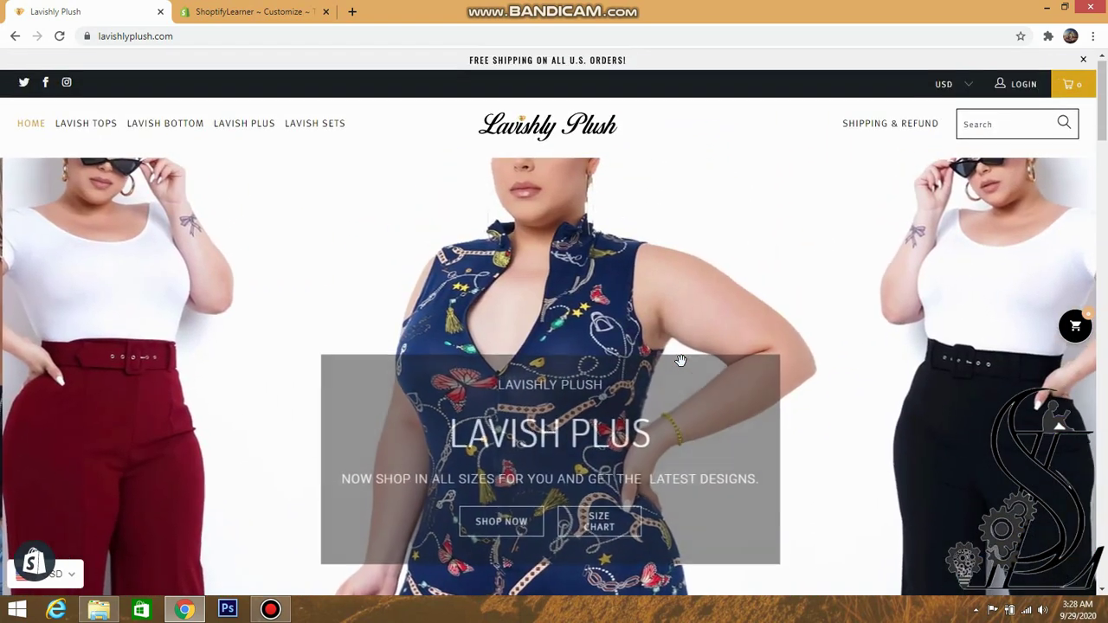
scroll(680, 360, "down", 1)
left_click(251, 12)
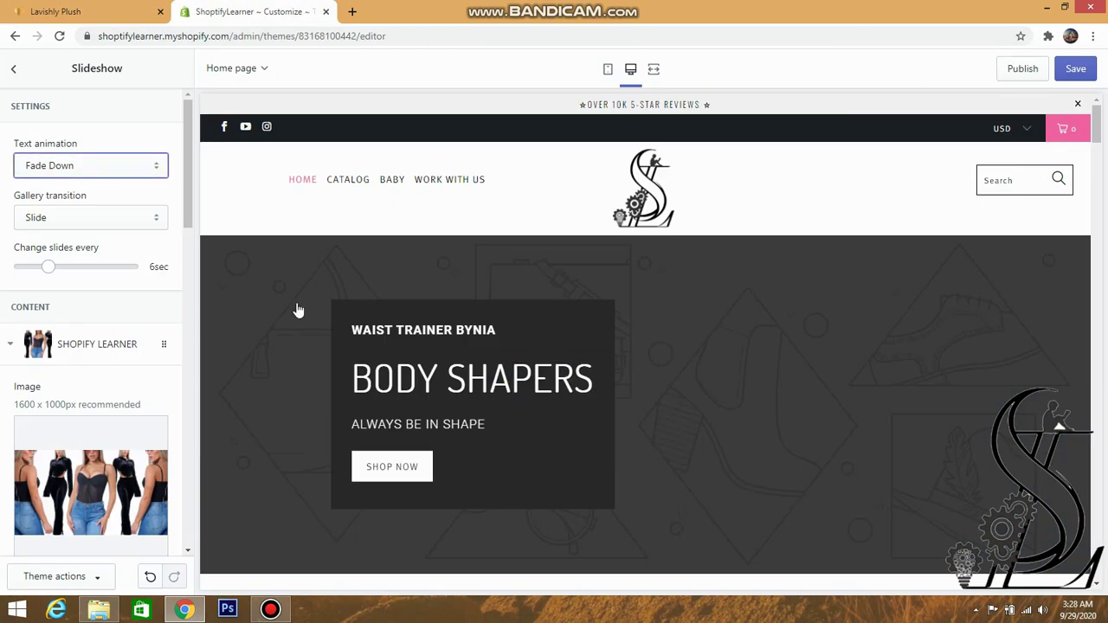
- Upload 3.jpg from the lavish black folder and set it as the BODY SHAPERS slide's image
scroll(240, 344, "down", 2)
scroll(135, 377, "down", 10)
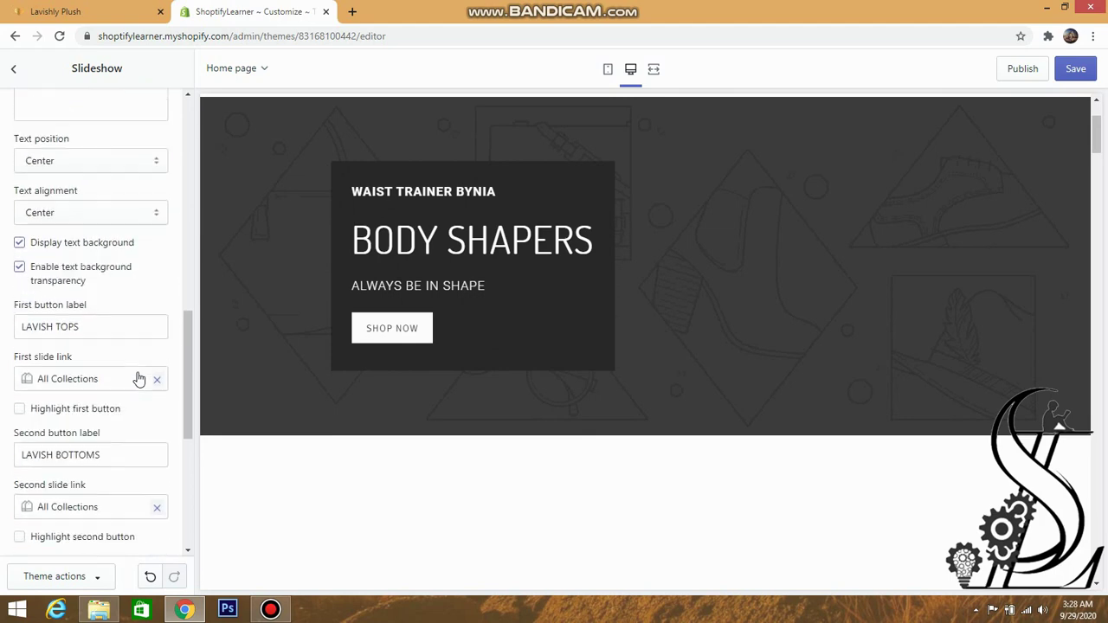
left_click(95, 341)
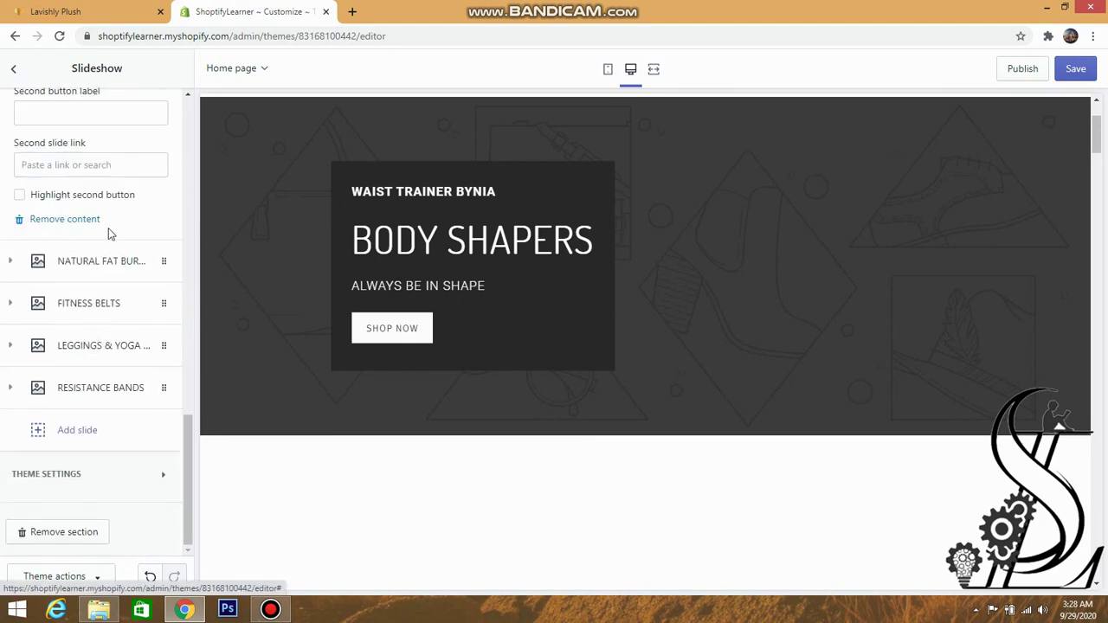
scroll(108, 232, "up", 5)
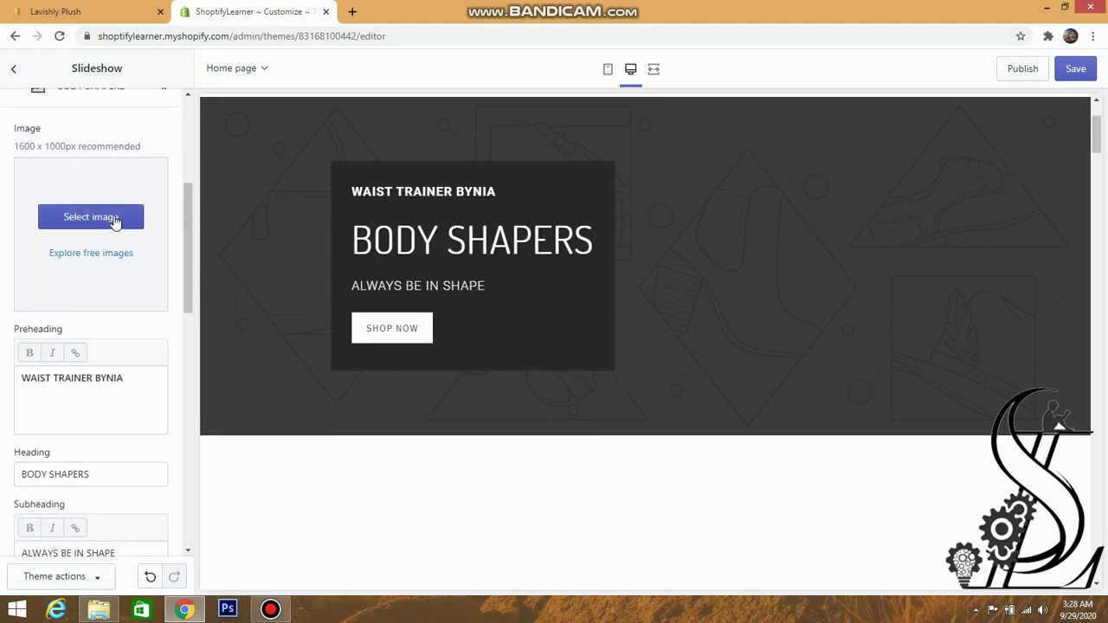
left_click(110, 223)
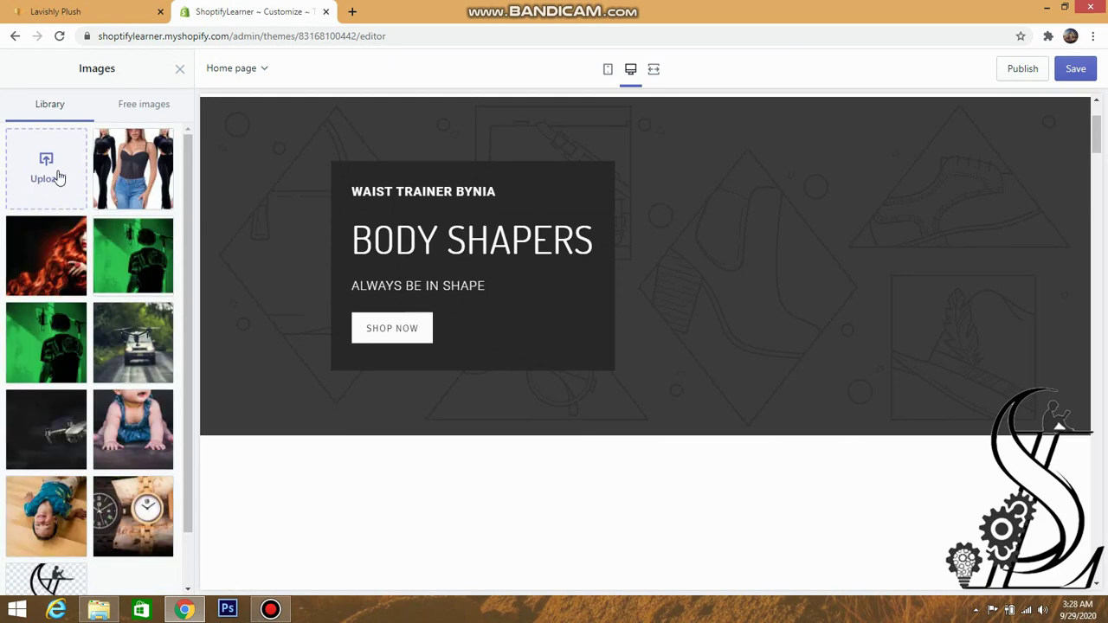
left_click(58, 178)
left_click(377, 158)
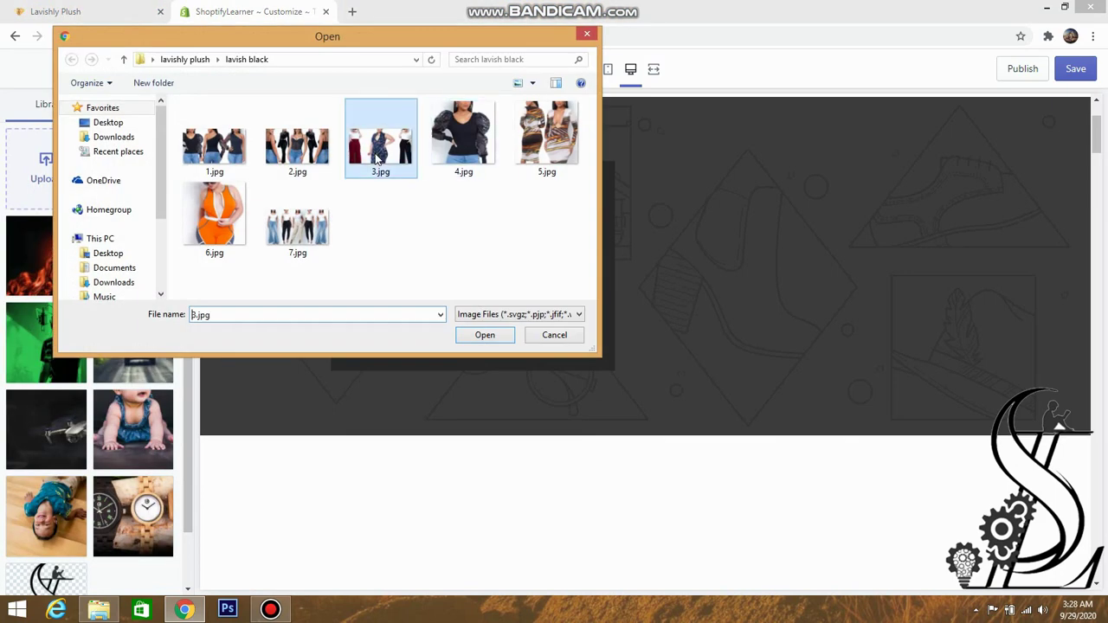
left_click(483, 335)
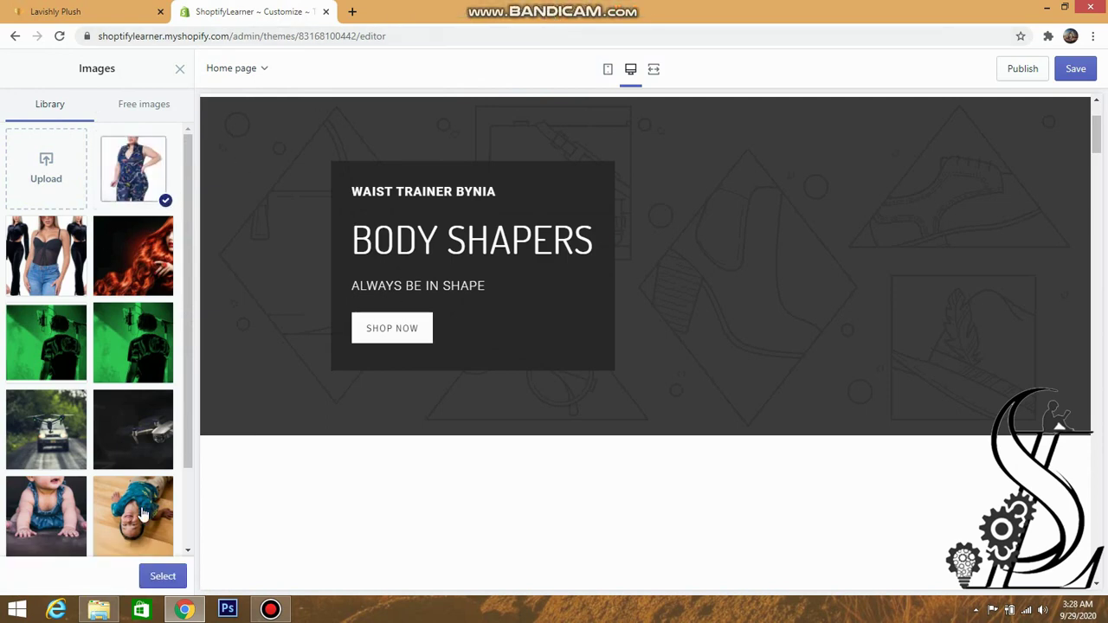
left_click(165, 577)
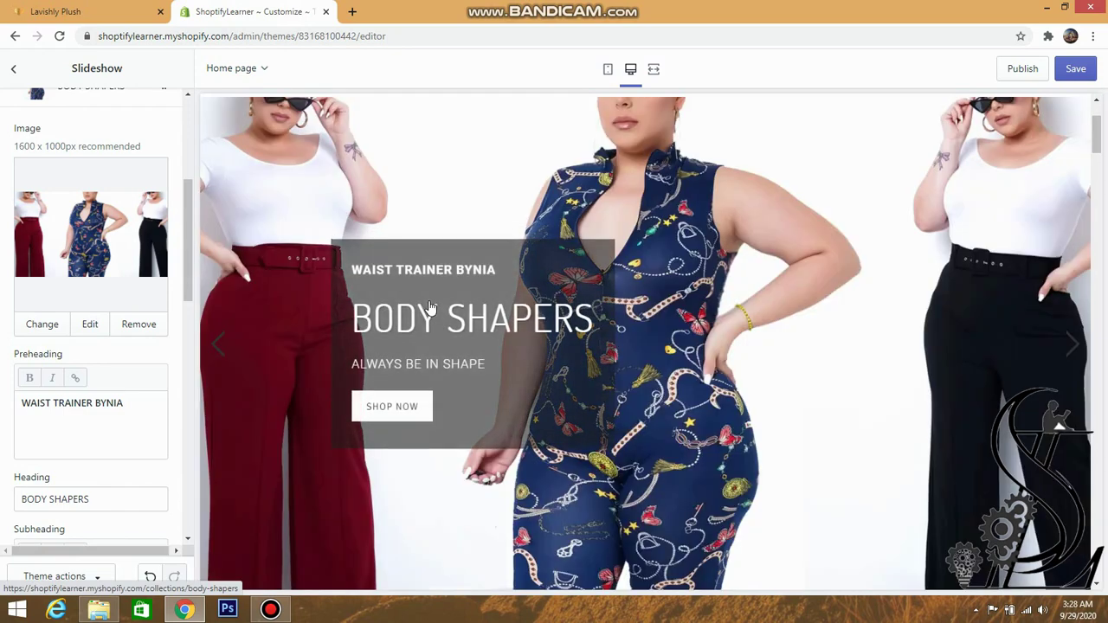
- Examine the BODY SHAPERS slide in the home page preview and return to the theme's section list
scroll(439, 311, "down", 2)
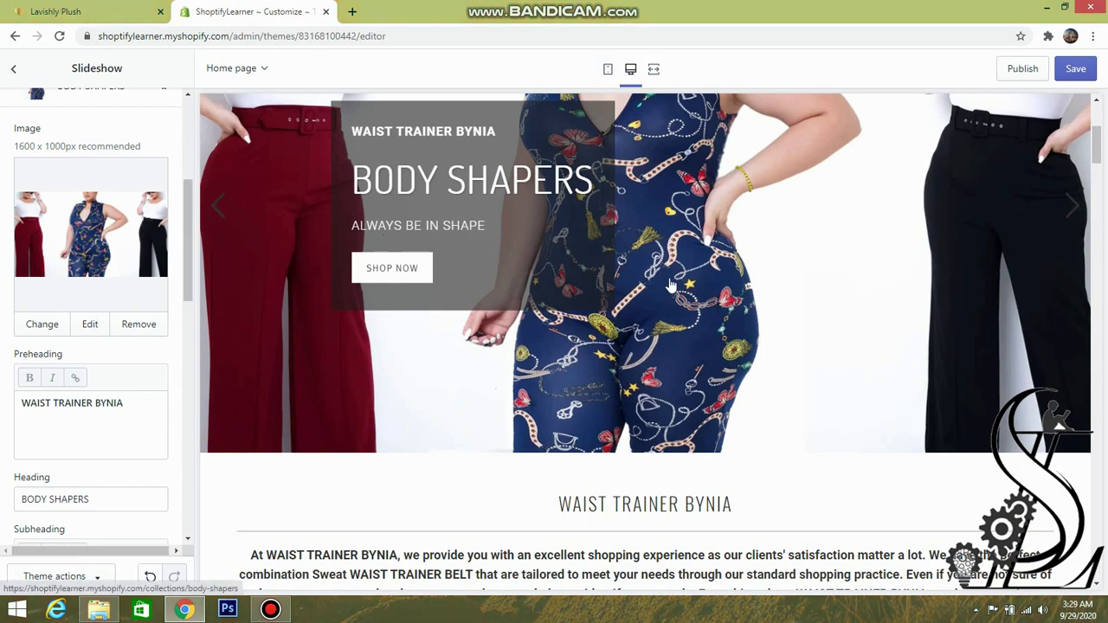
scroll(437, 223, "up", 3)
scroll(434, 224, "down", 3)
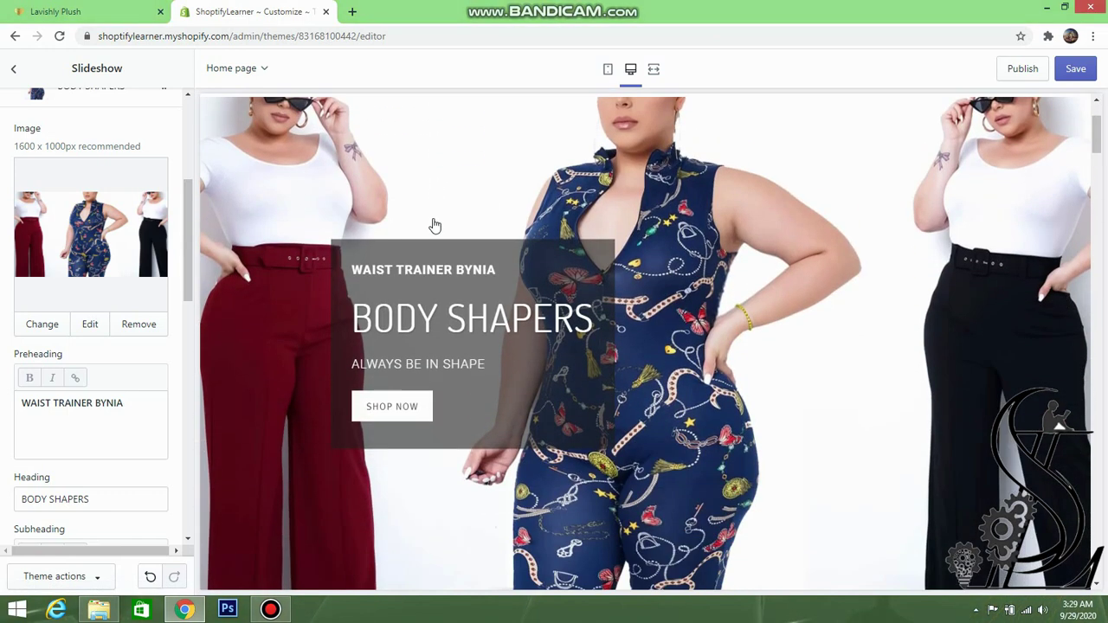
left_click(12, 71)
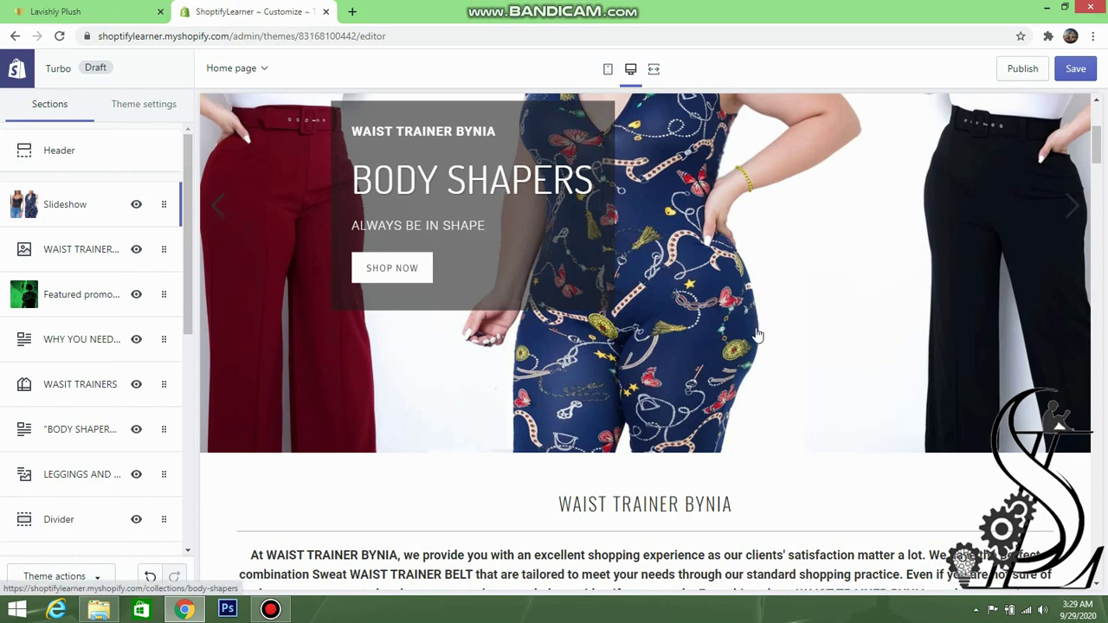
scroll(734, 398, "down", 2)
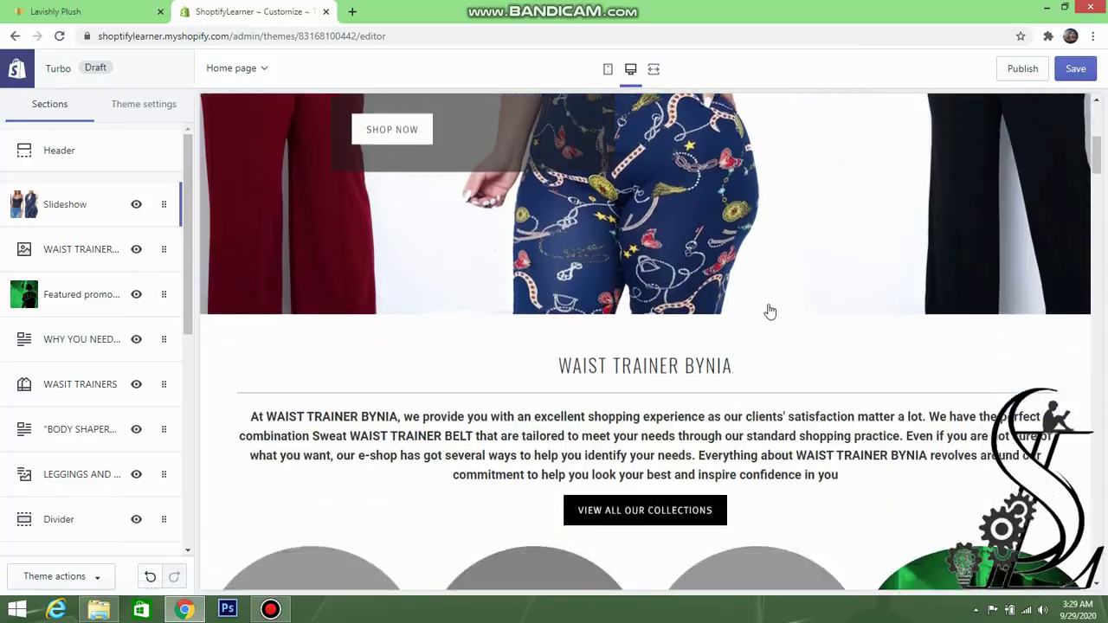